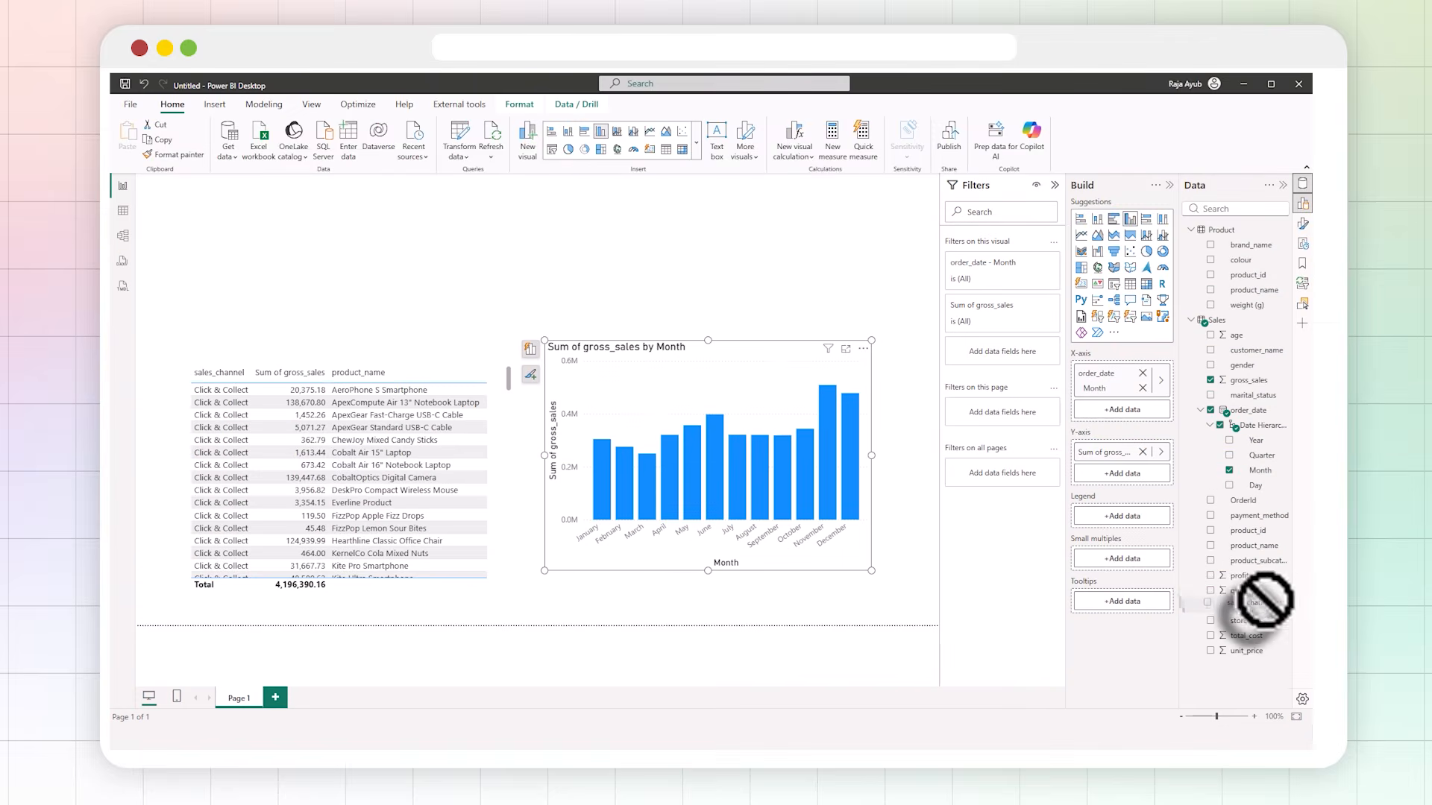
pyautogui.moveTo(1265, 601); pyautogui.dragTo(1156, 541)
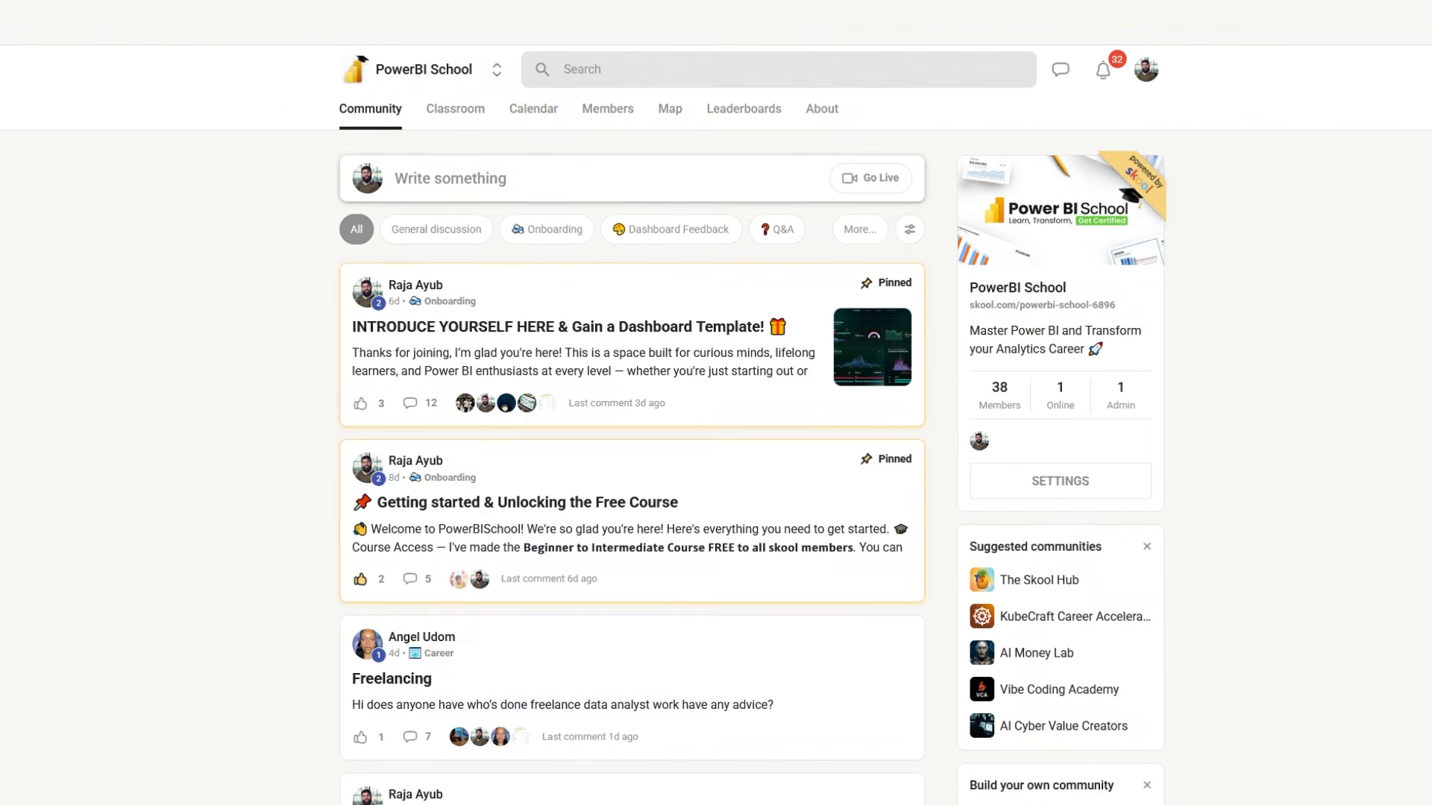
pyautogui.scroll(-8, 716, 403)
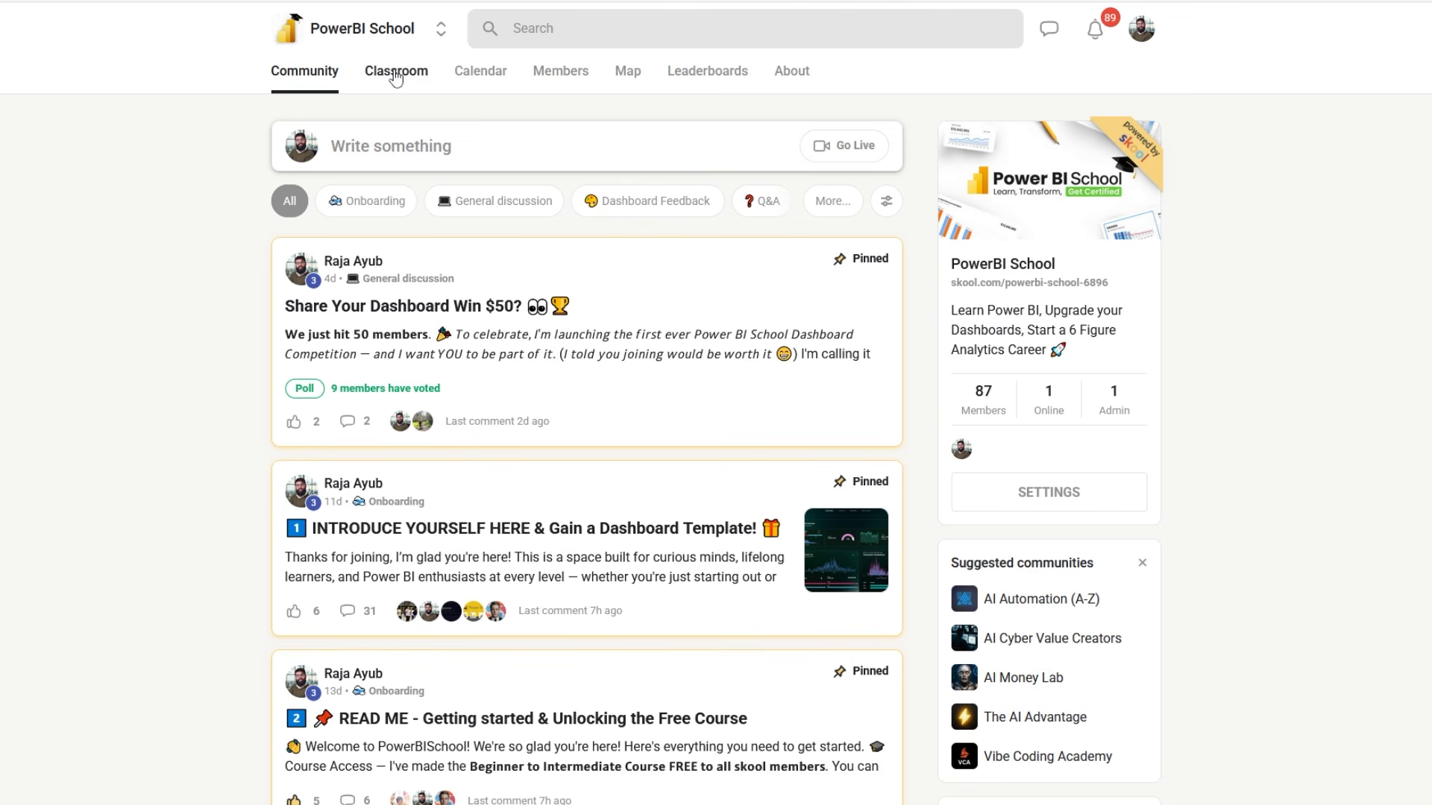
pyautogui.click(395, 74)
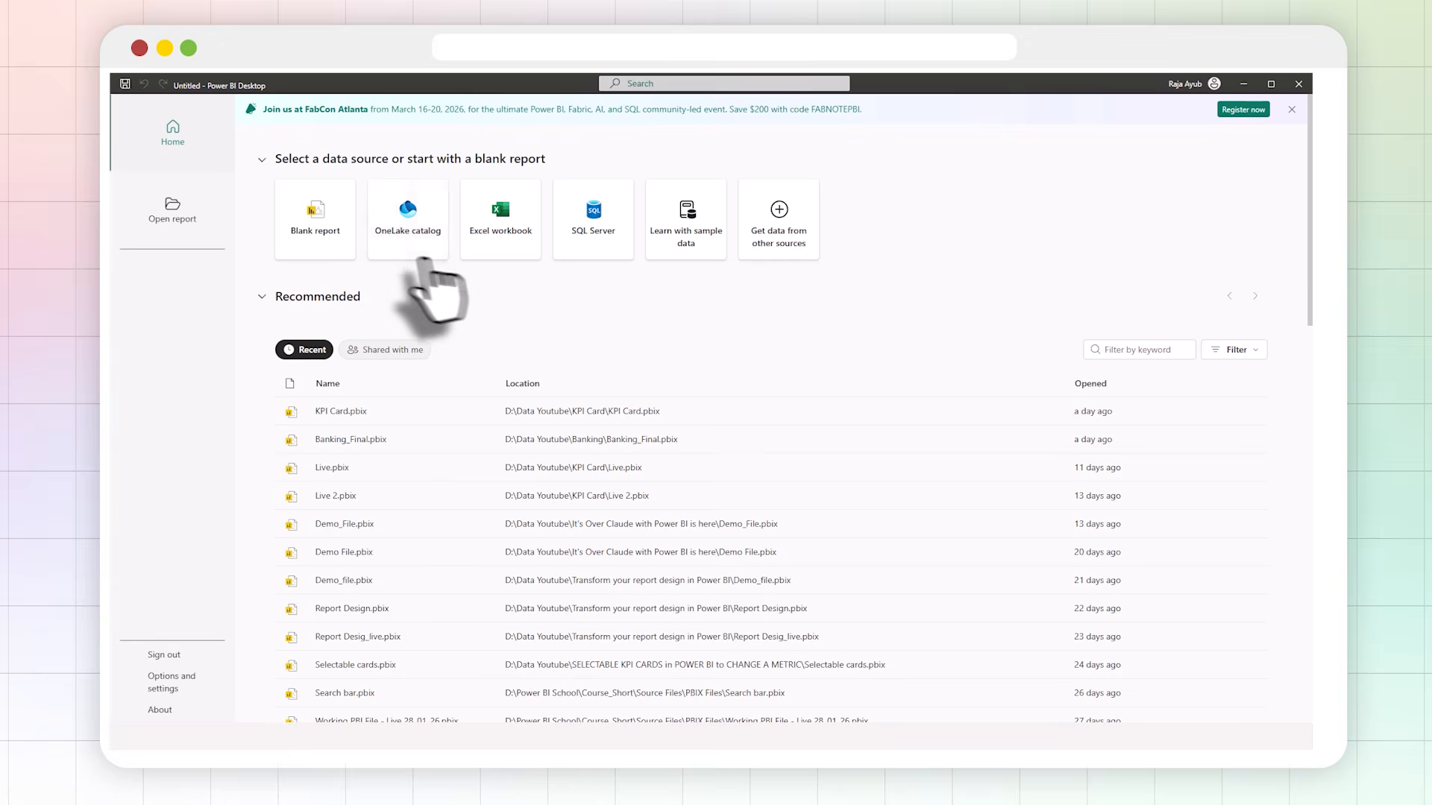
# - Start a blank report and connect to the Excel workbook Sales.xlsx in the Dataset folder
pyautogui.click(329, 242)
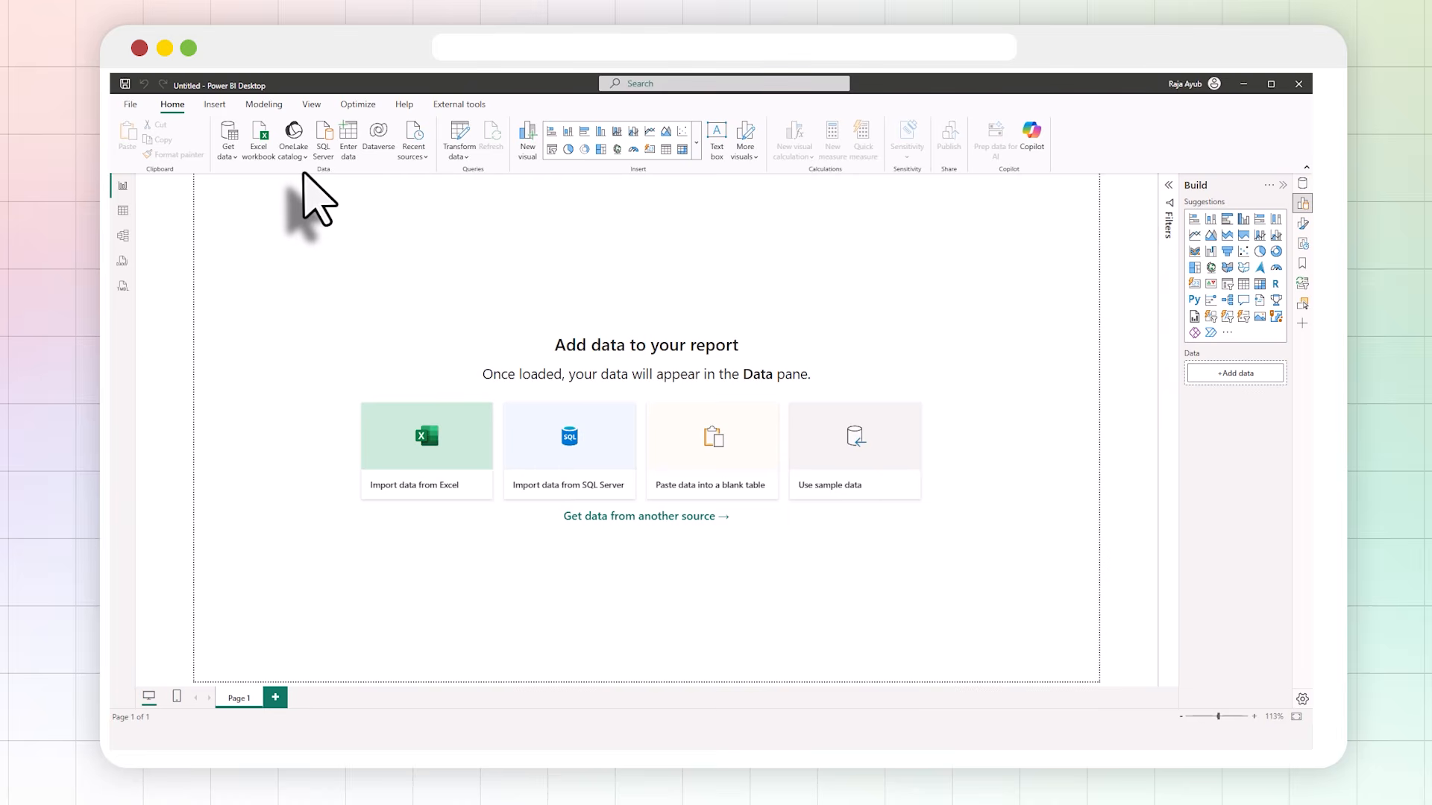
pyautogui.click(229, 157)
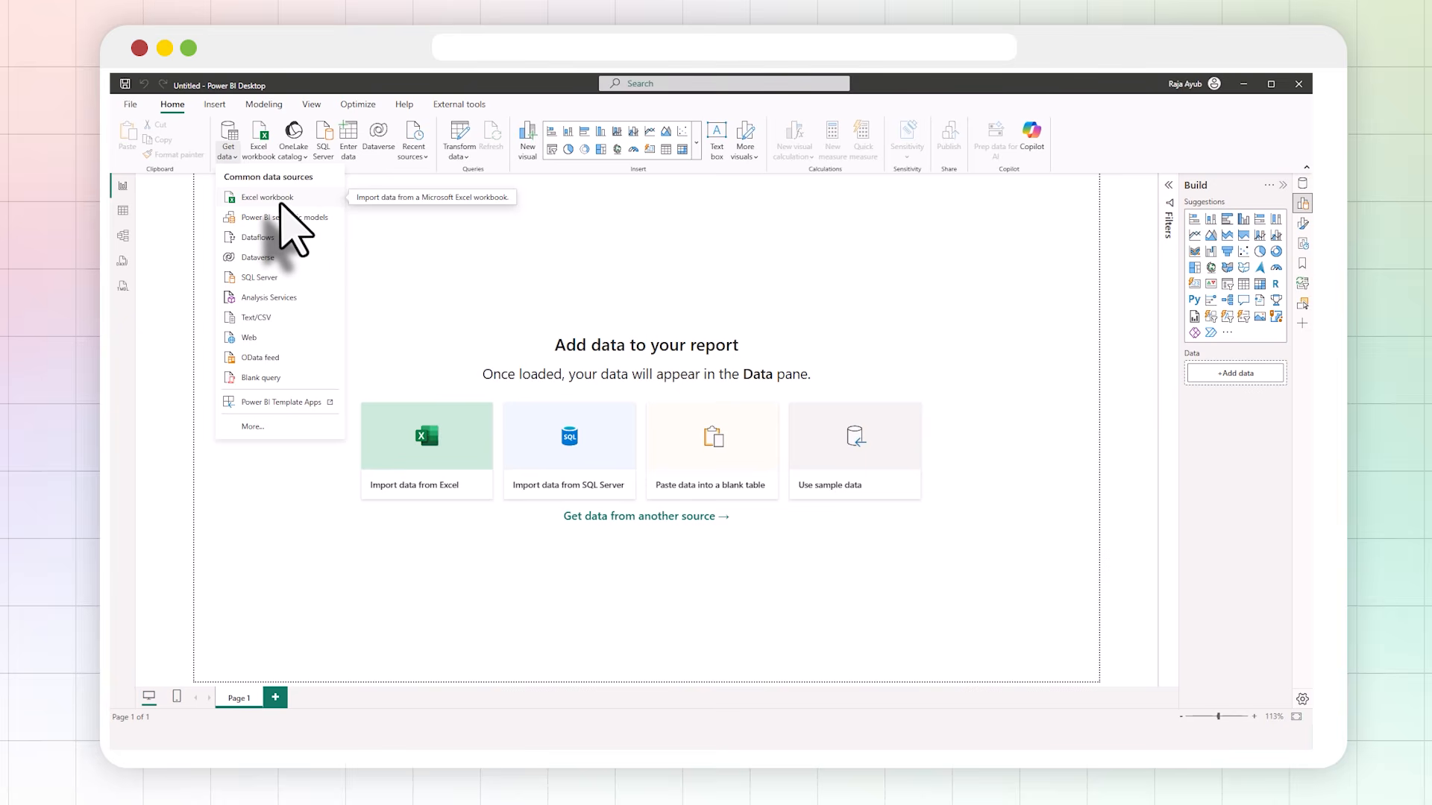
pyautogui.click(281, 200)
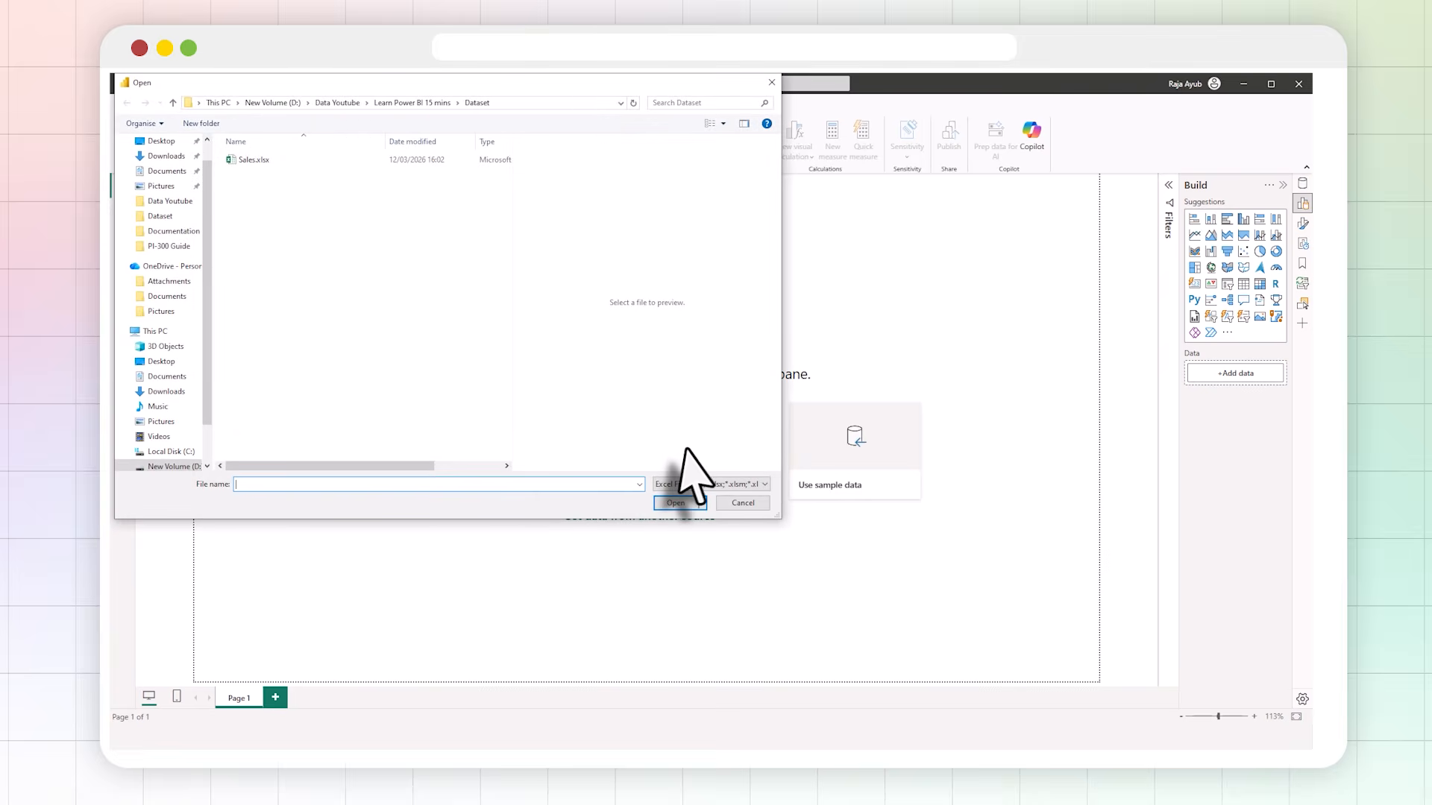
pyautogui.click(415, 161)
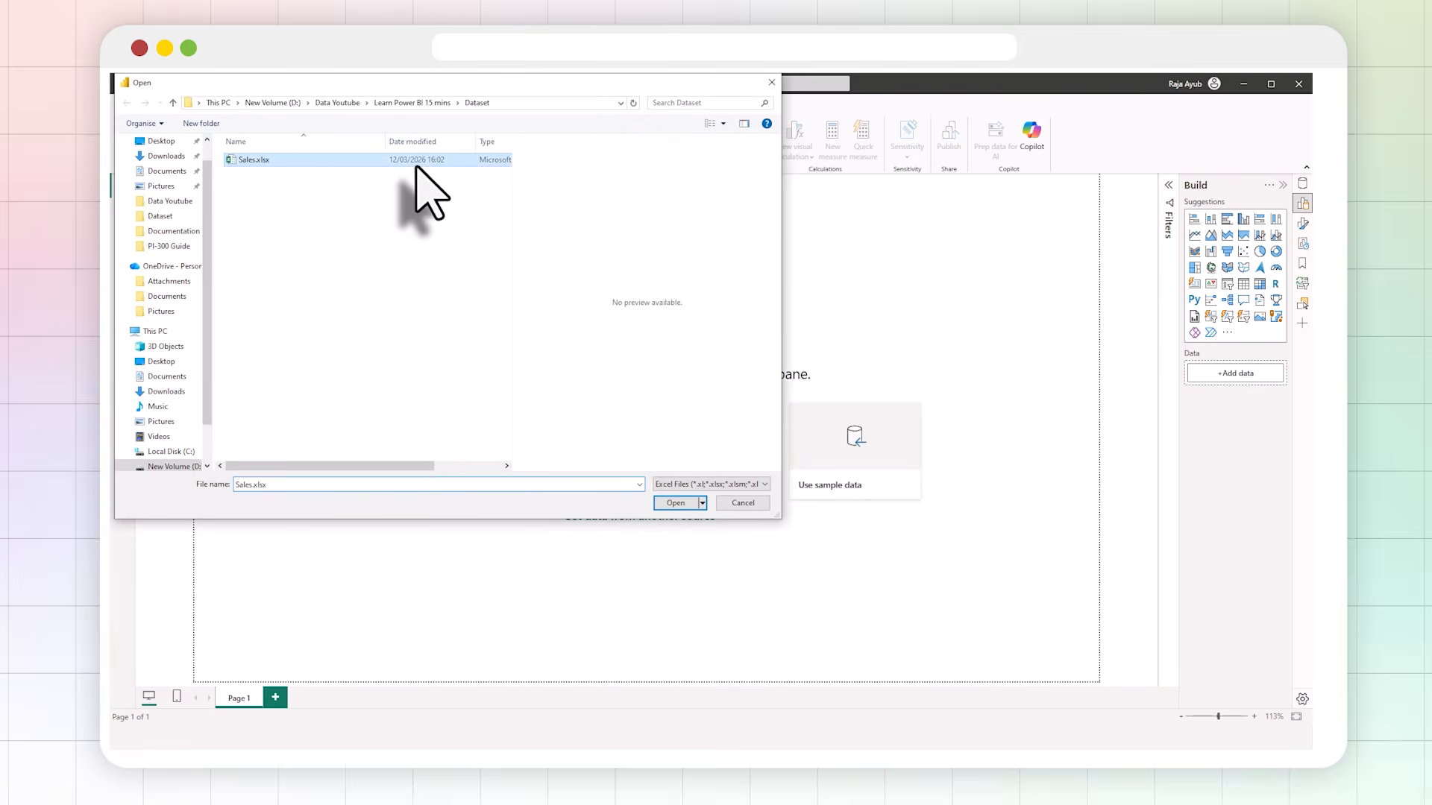
pyautogui.click(675, 502)
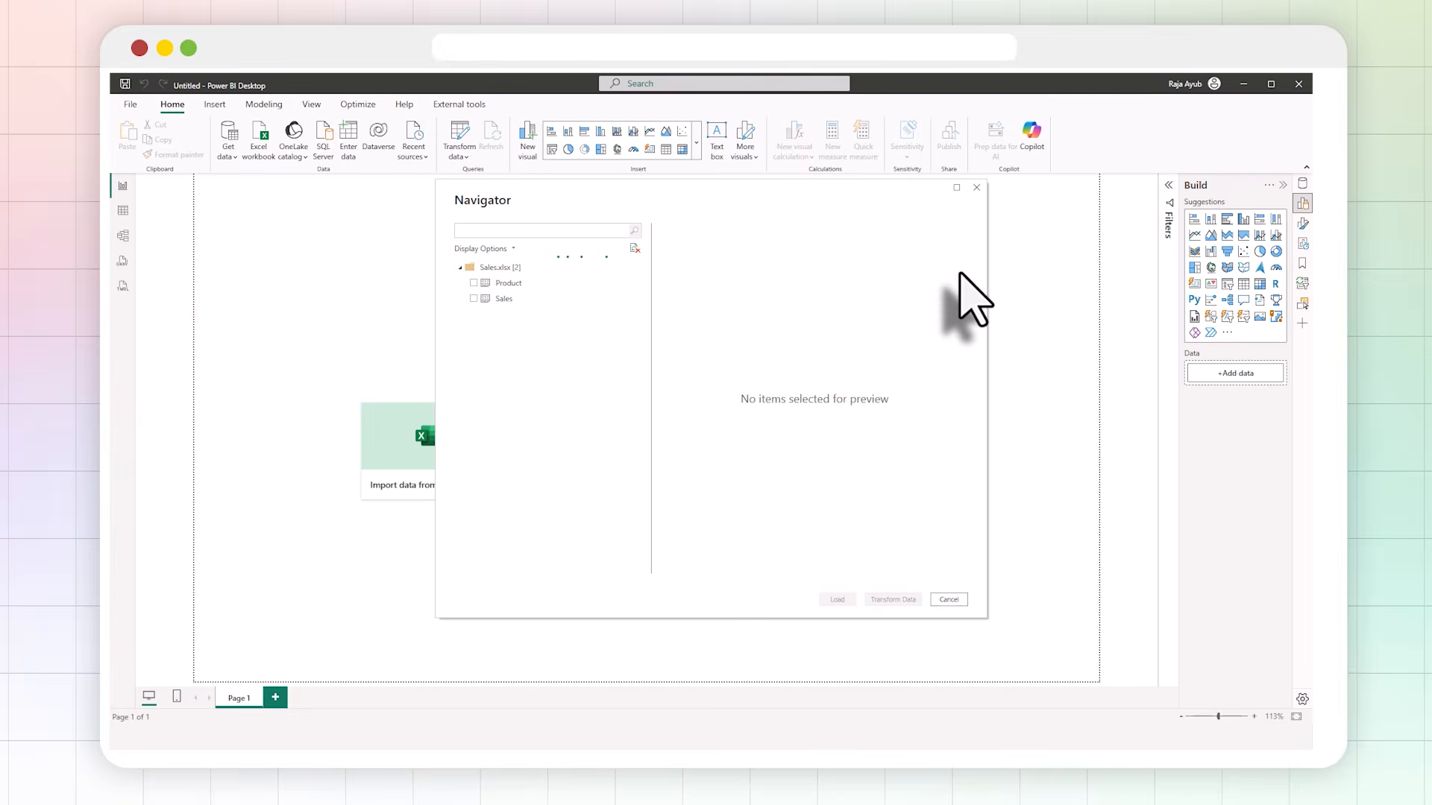
# - Select the Product and Sales tables for transformation in Power Query and review both queries, ending on Sales
pyautogui.click(582, 266)
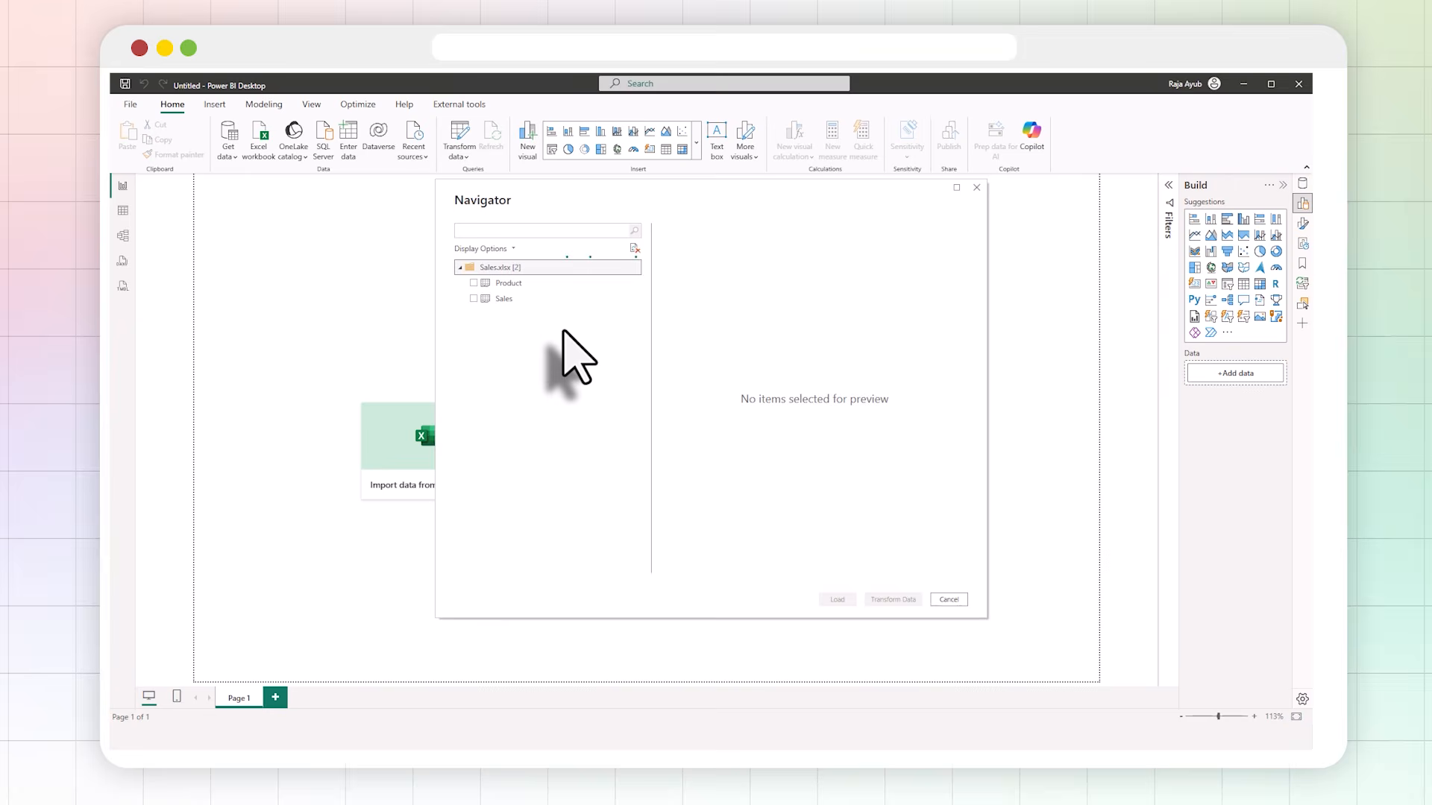
pyautogui.click(474, 283)
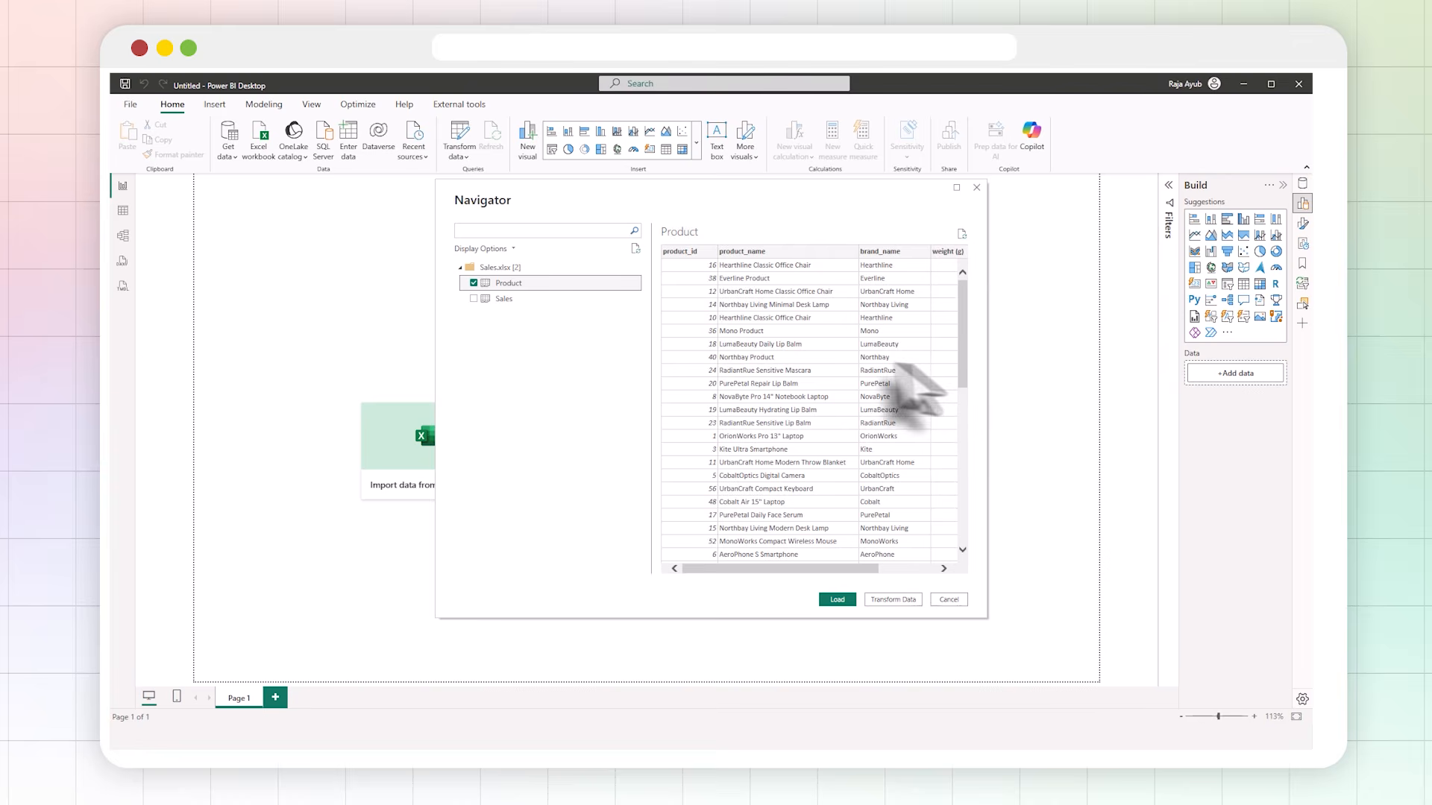
pyautogui.click(473, 299)
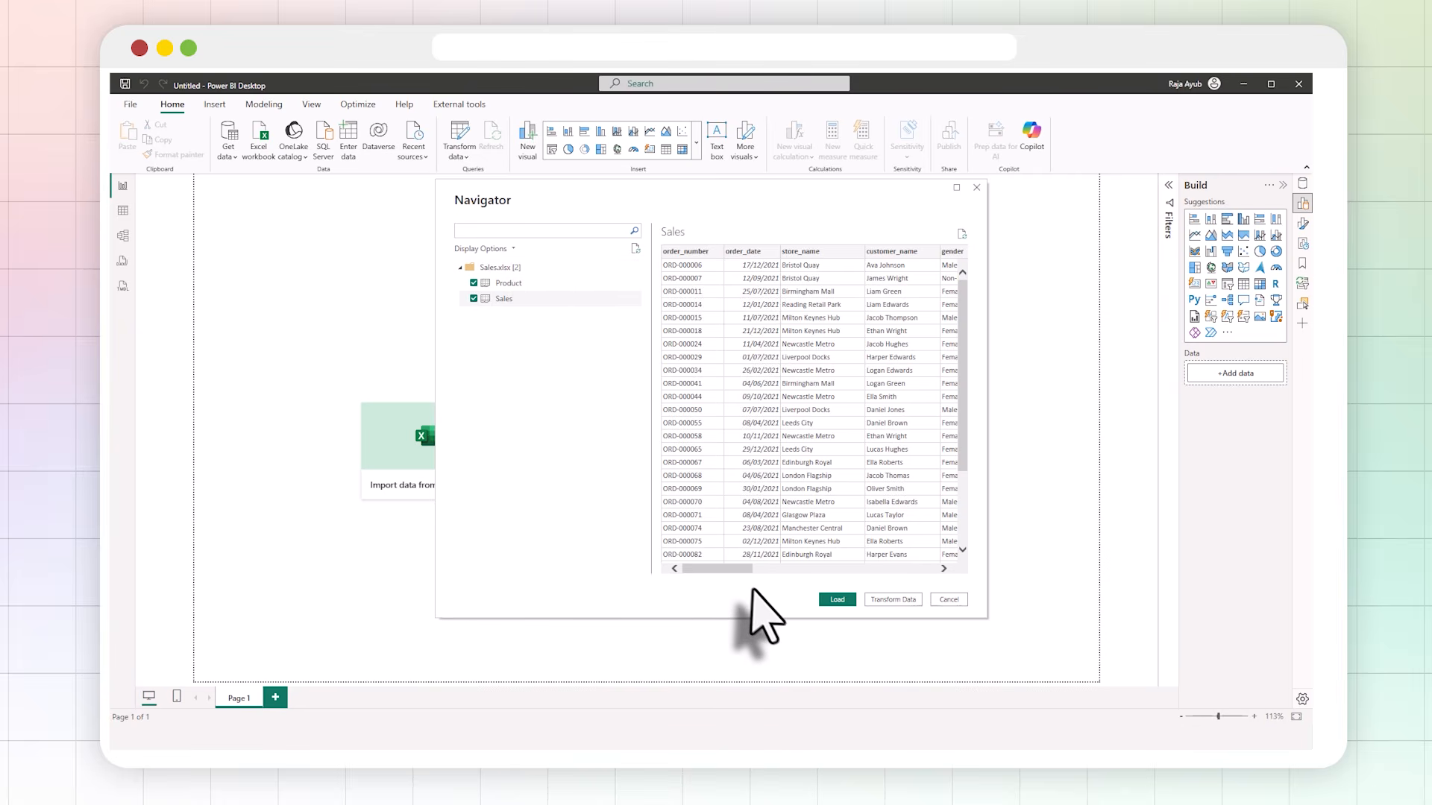
pyautogui.click(906, 601)
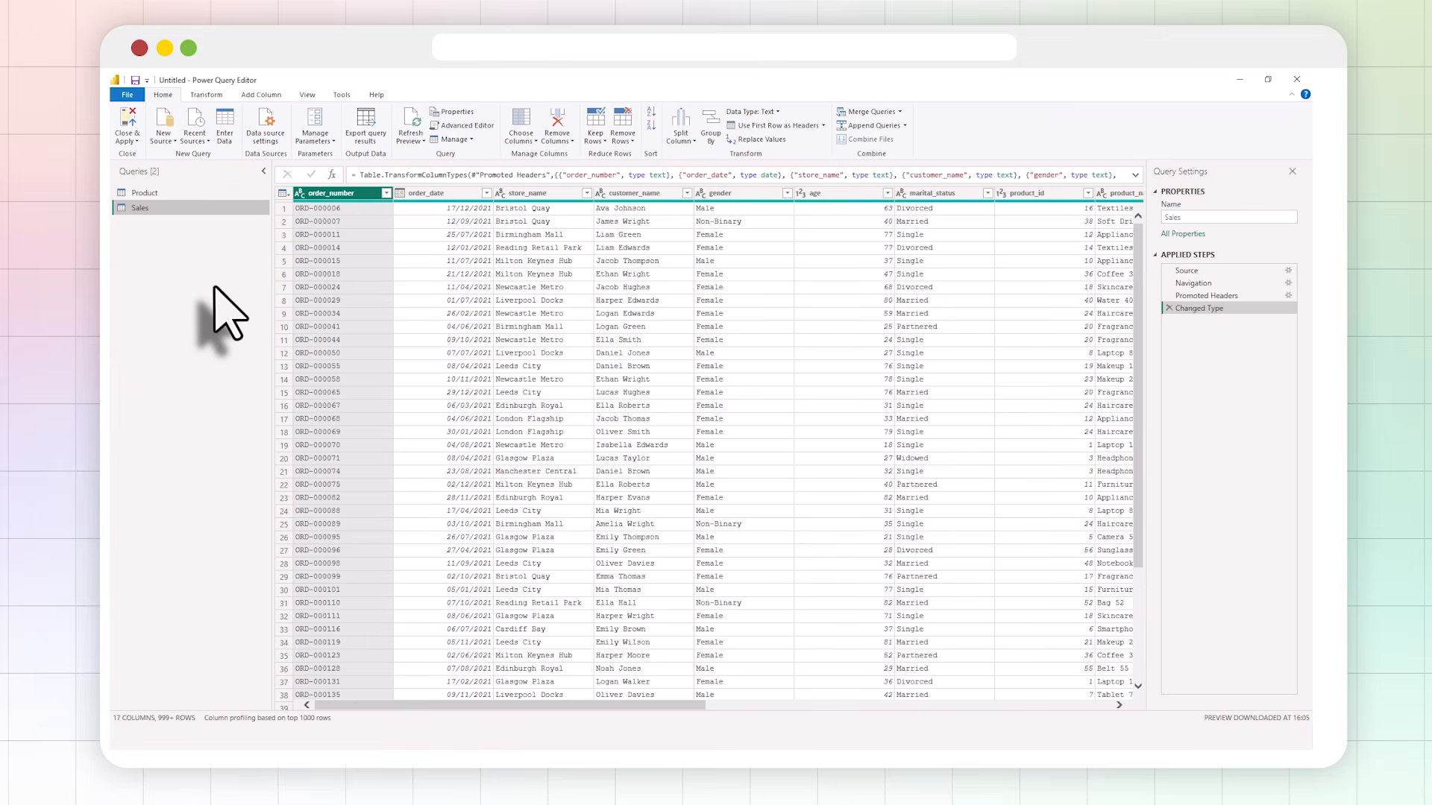
pyautogui.click(214, 196)
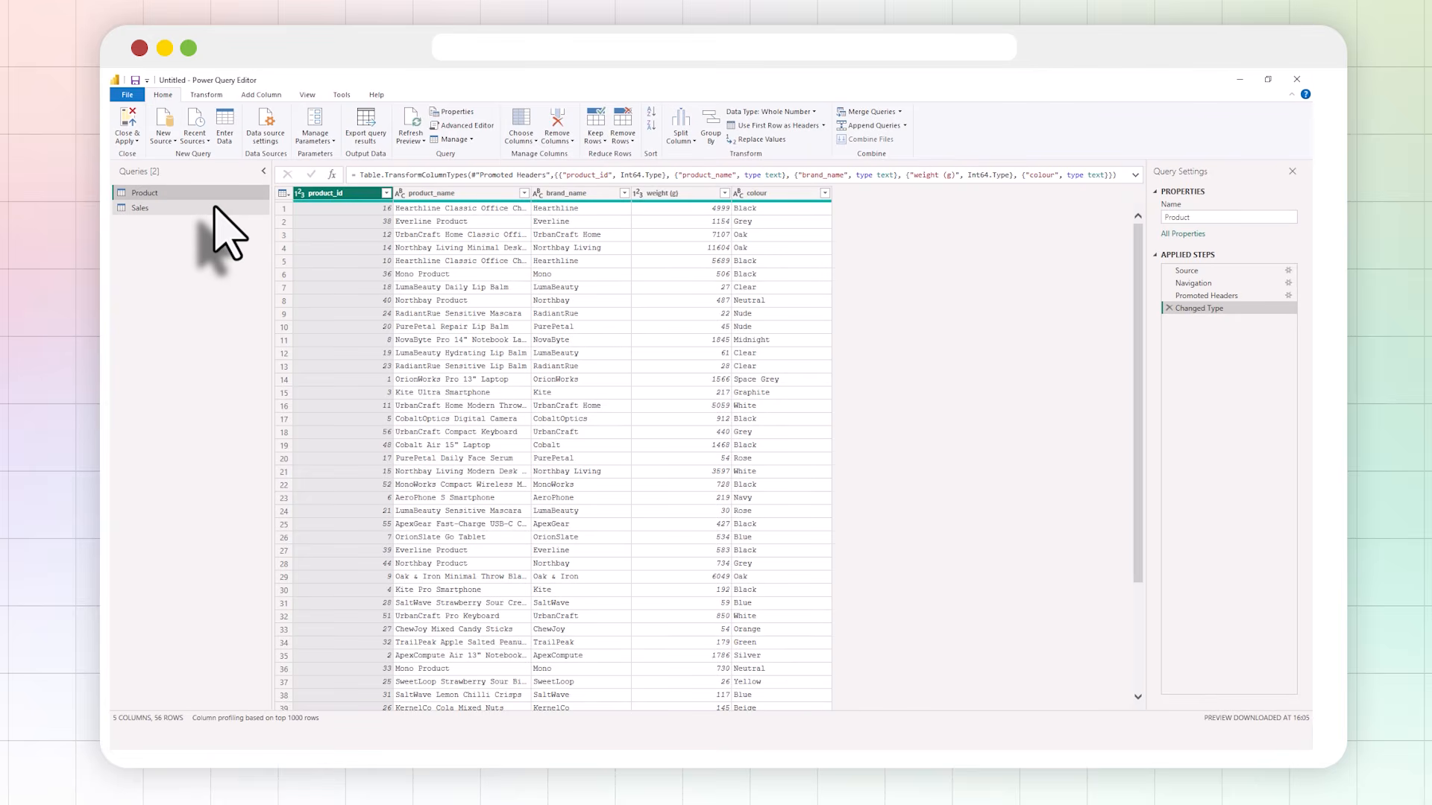
pyautogui.click(214, 208)
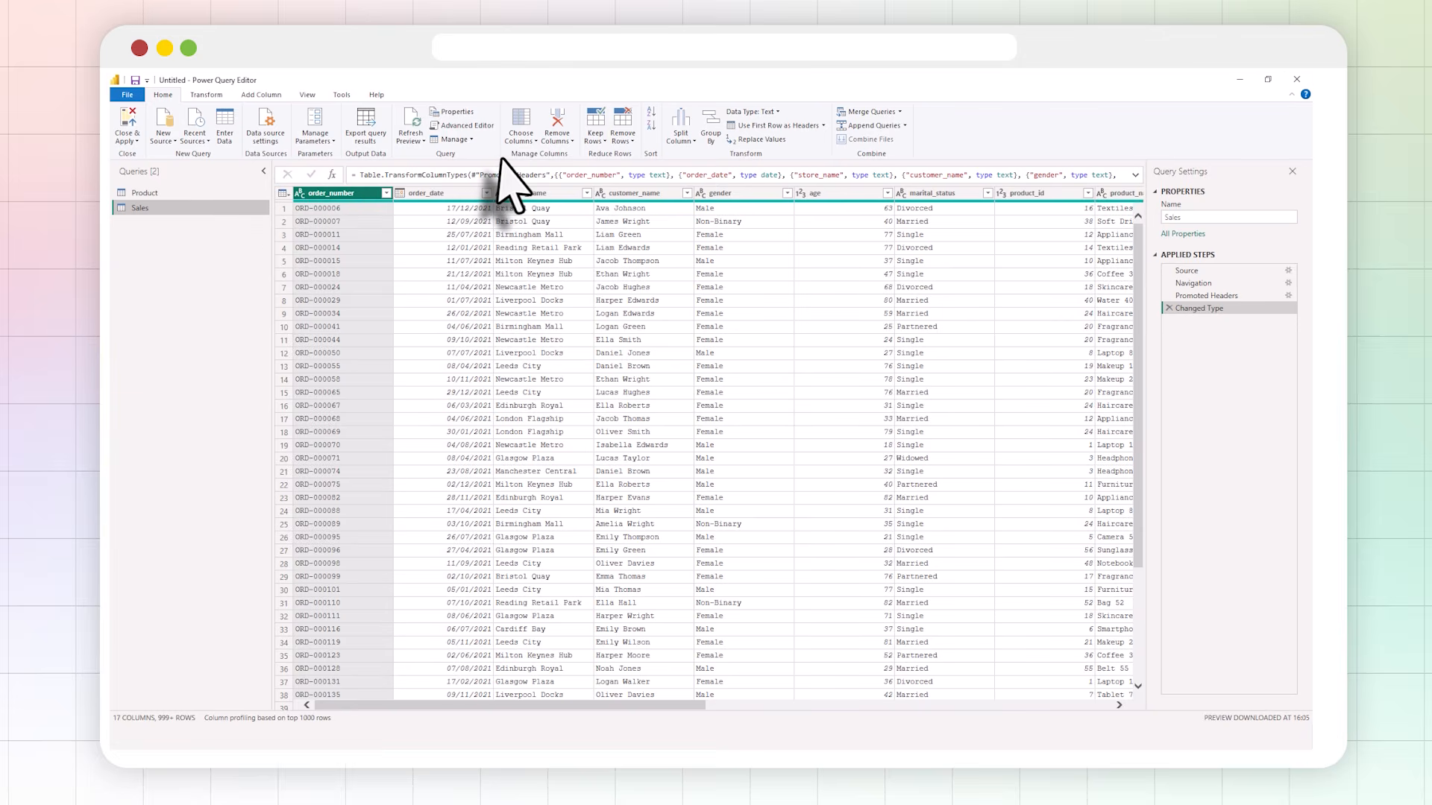
# - Try lowercase formatting on the Sales query's store_name column and remove the resulting applied step
pyautogui.click(206, 96)
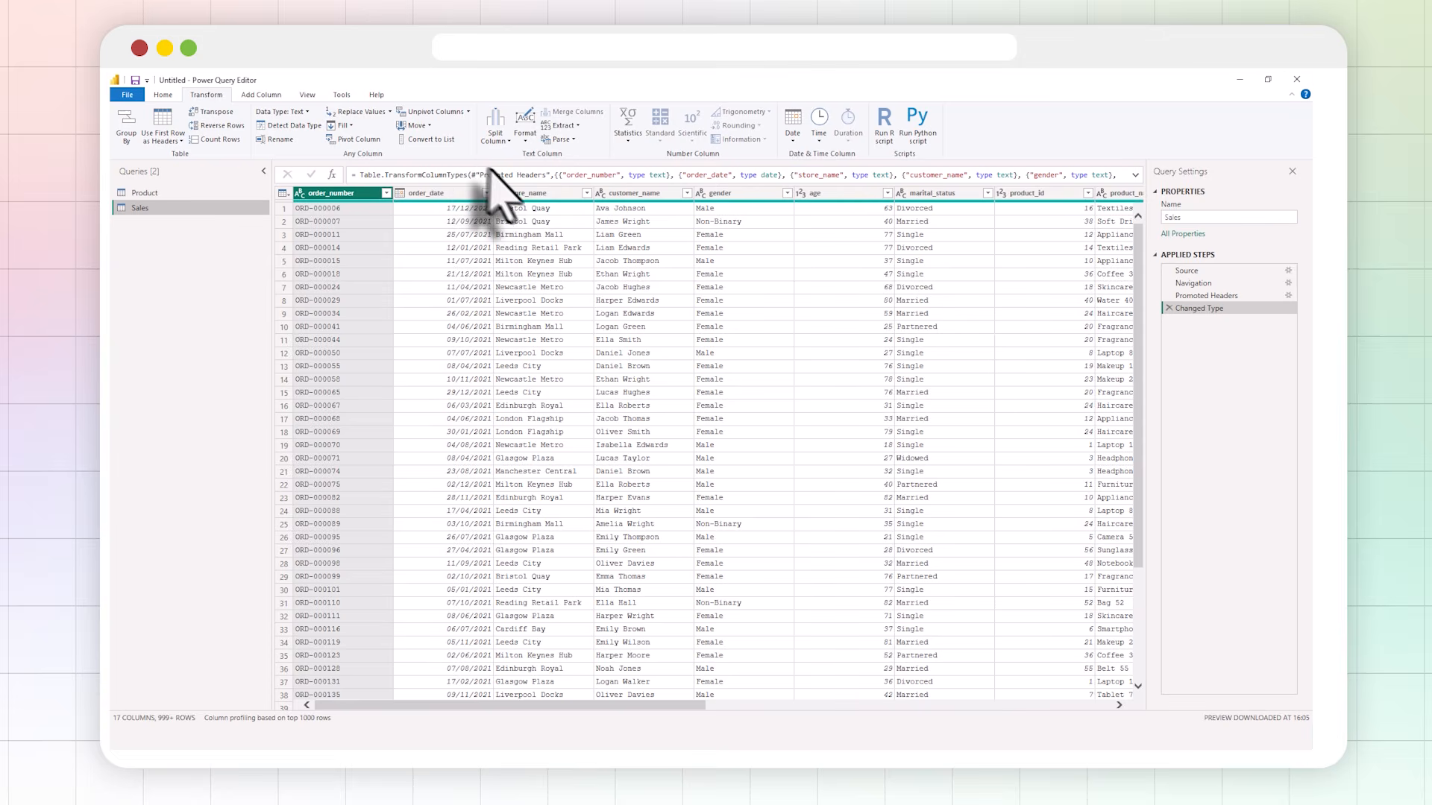
pyautogui.click(560, 195)
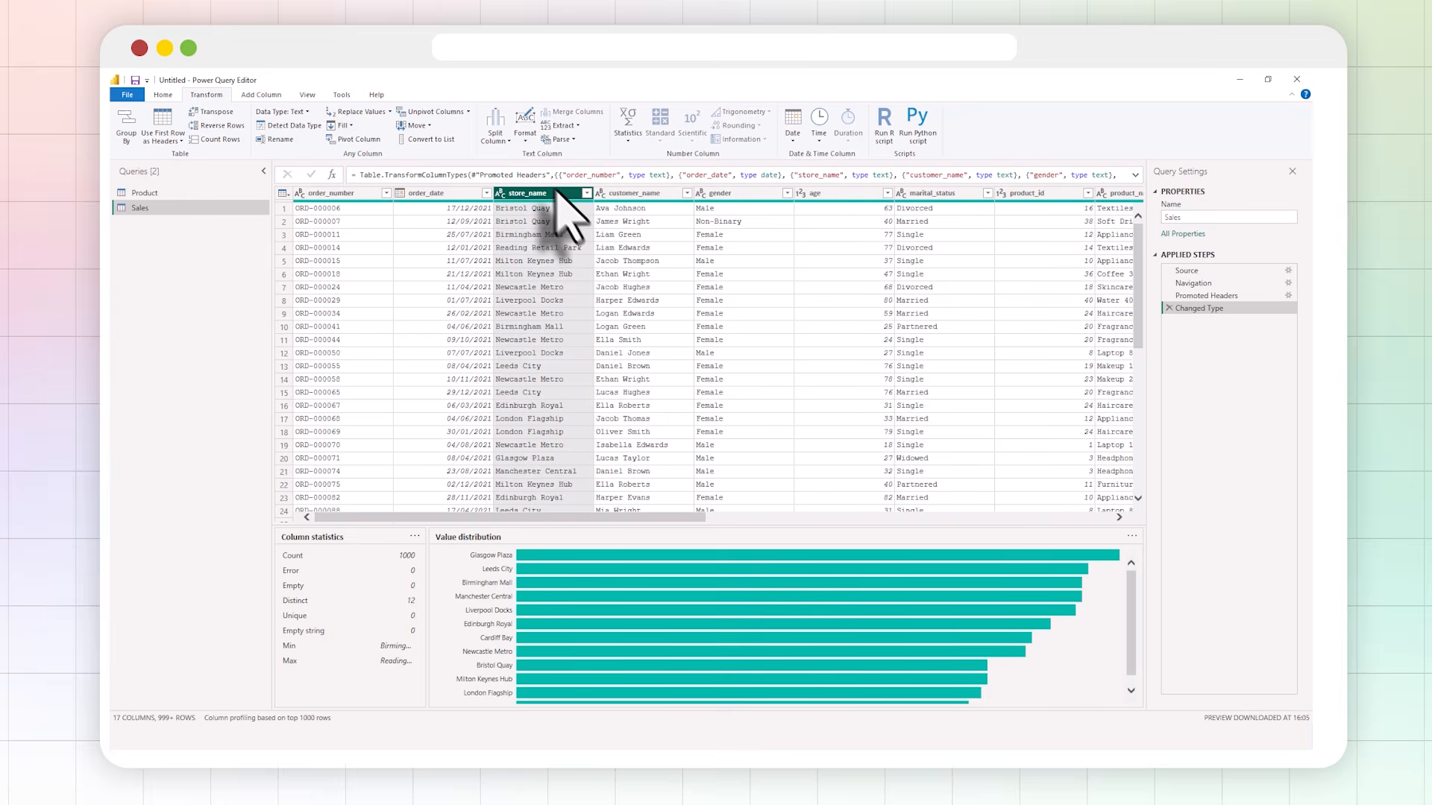
pyautogui.click(526, 143)
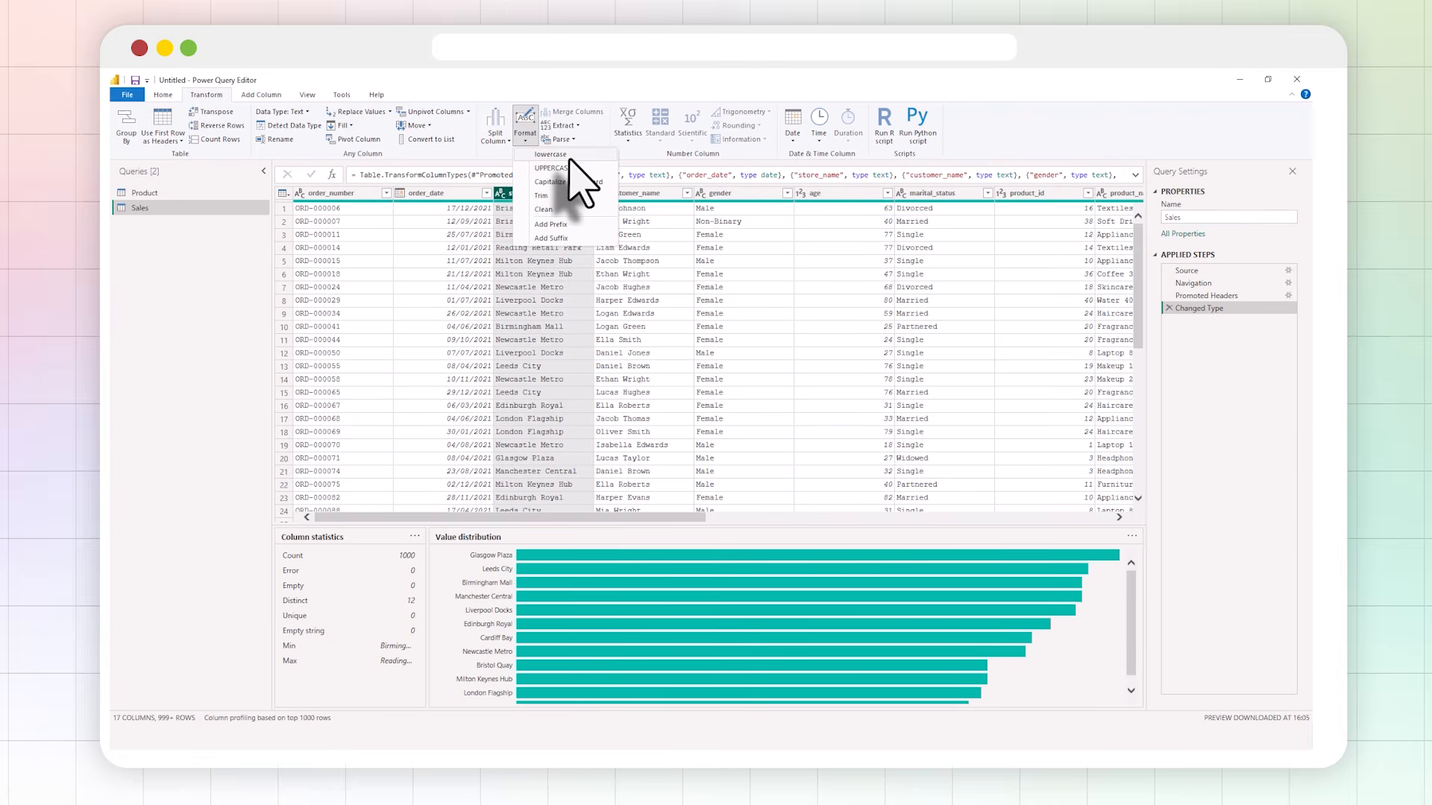
pyautogui.click(550, 154)
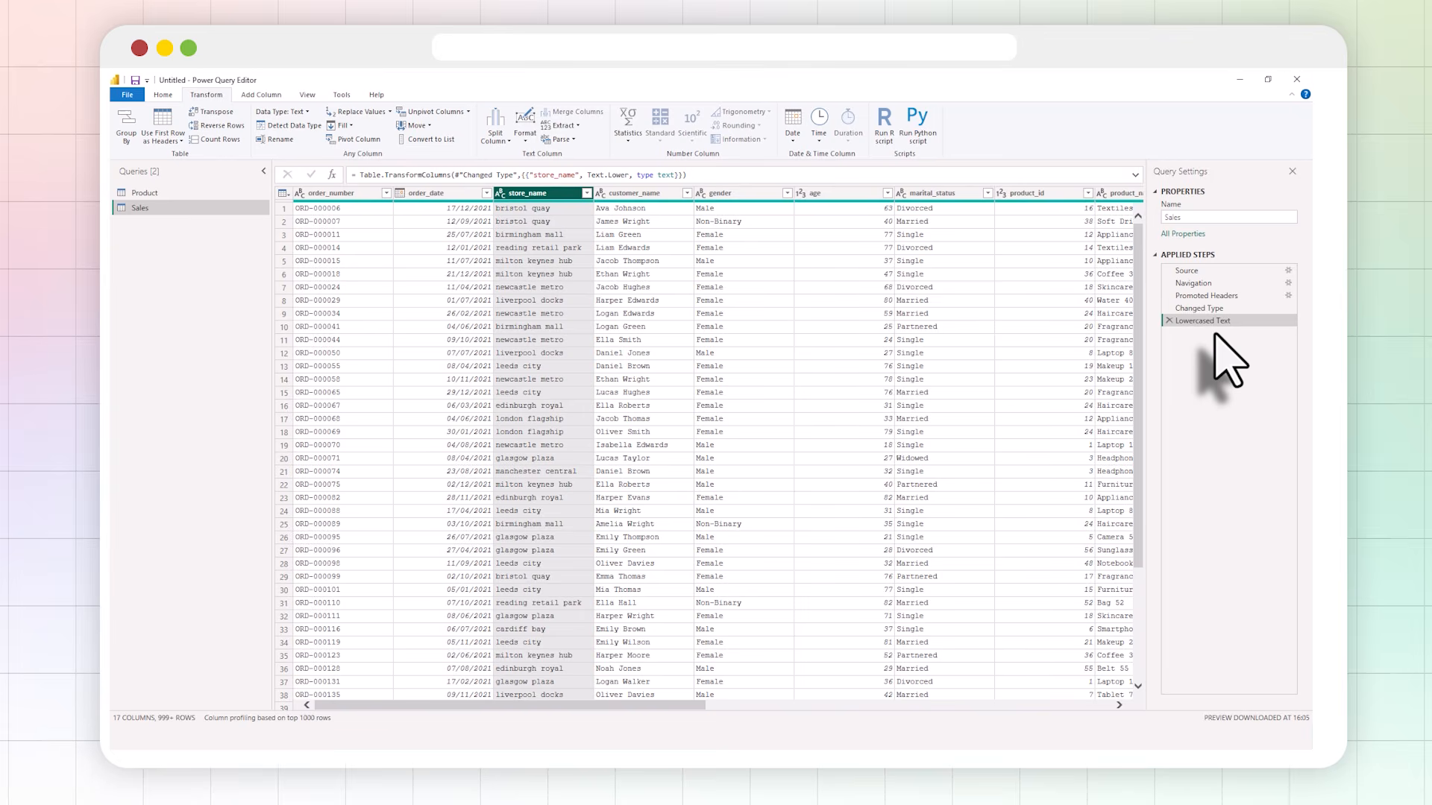
pyautogui.click(1168, 321)
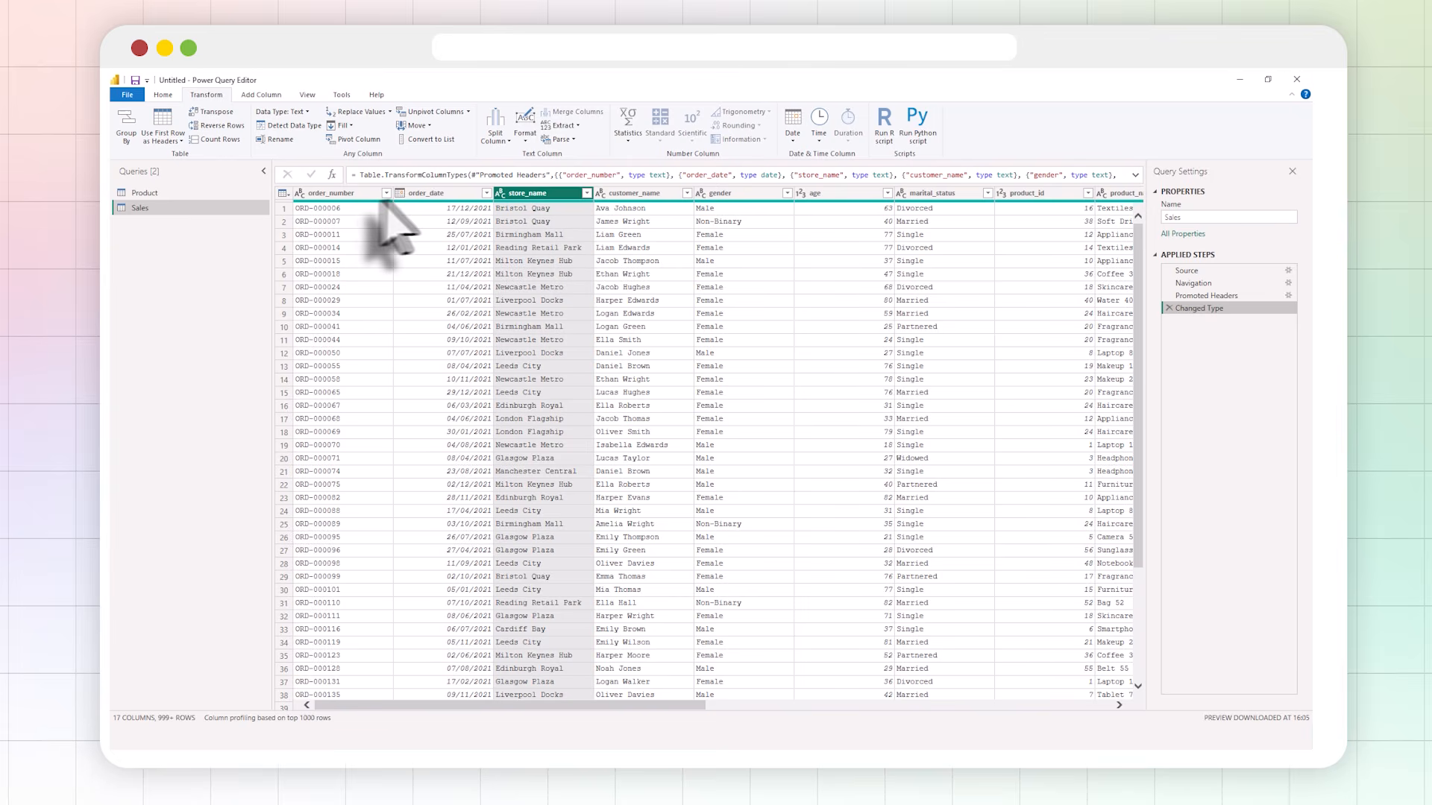
# - Rename the Sales query's order_number column to OrderId and view the data type options for order_date
pyautogui.doubleClick(342, 193)
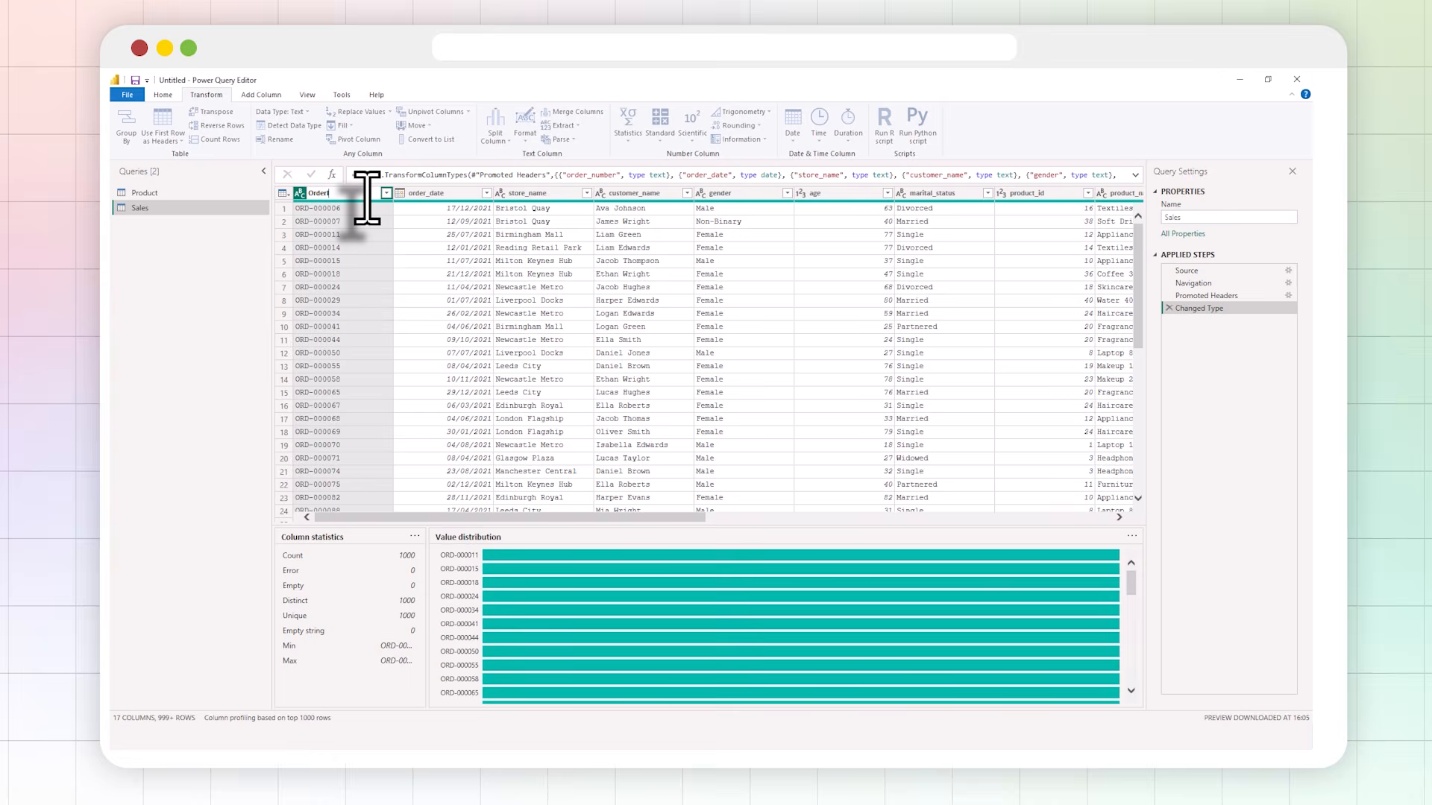
pyautogui.write('OrderId')
pyautogui.press('Return')
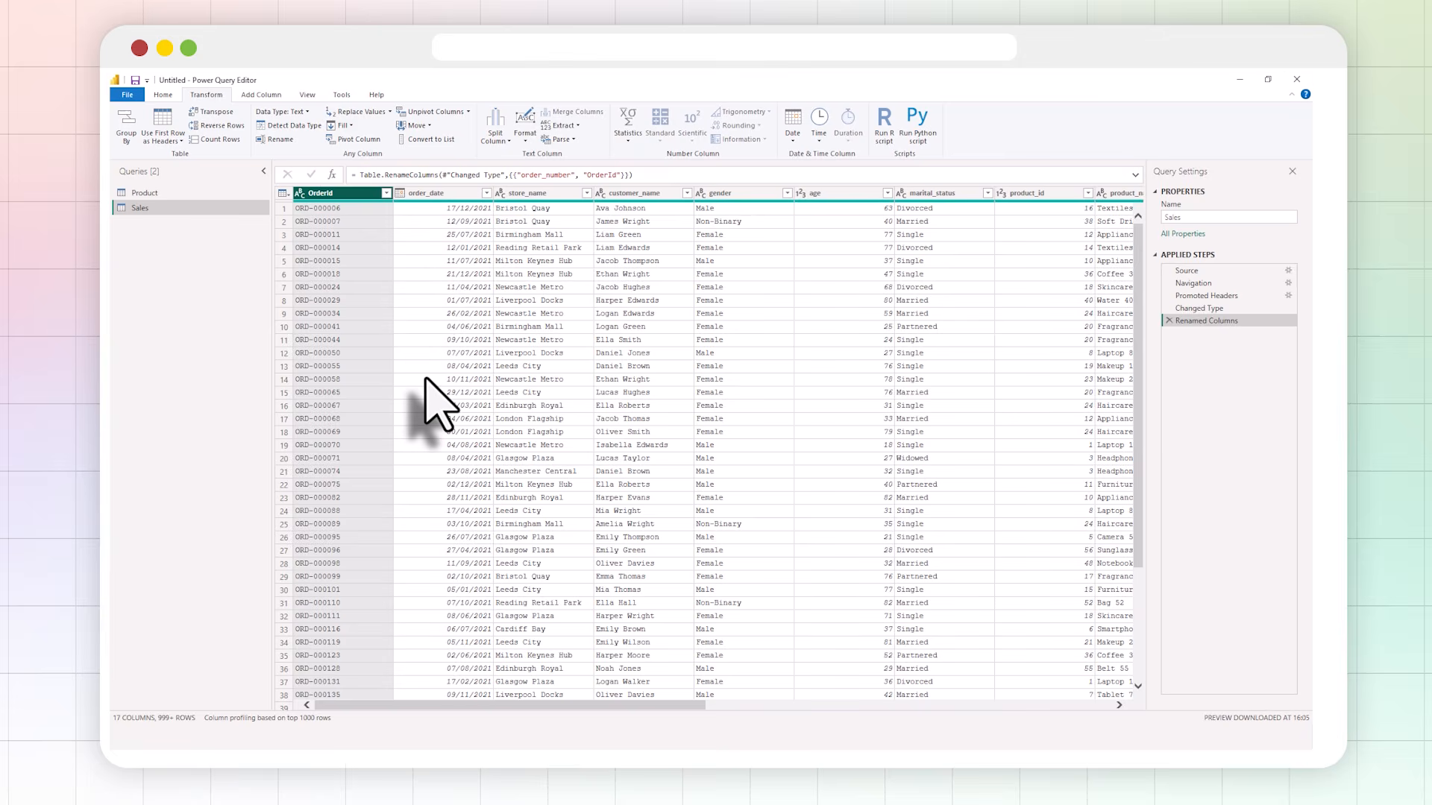
pyautogui.click(399, 195)
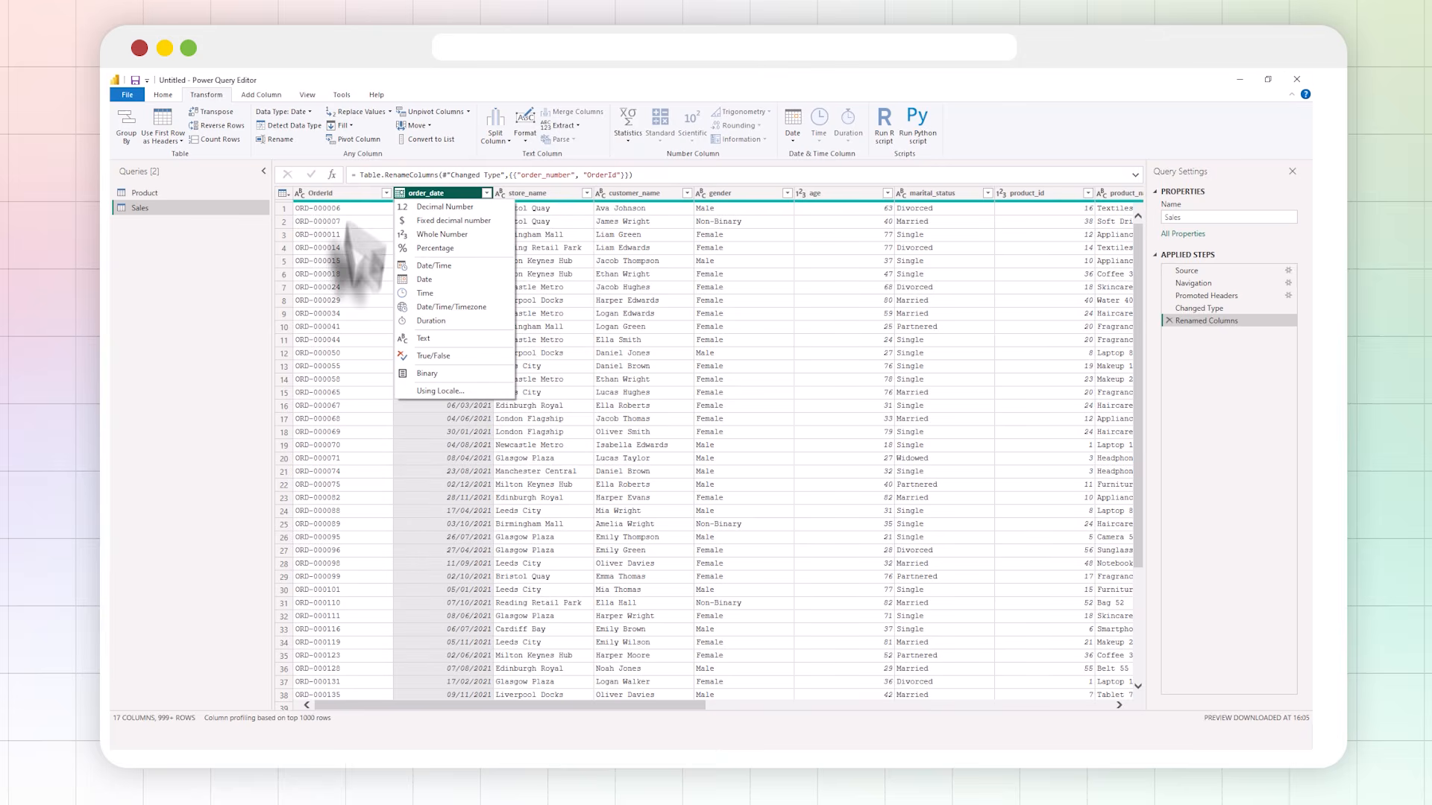
pyautogui.click(234, 389)
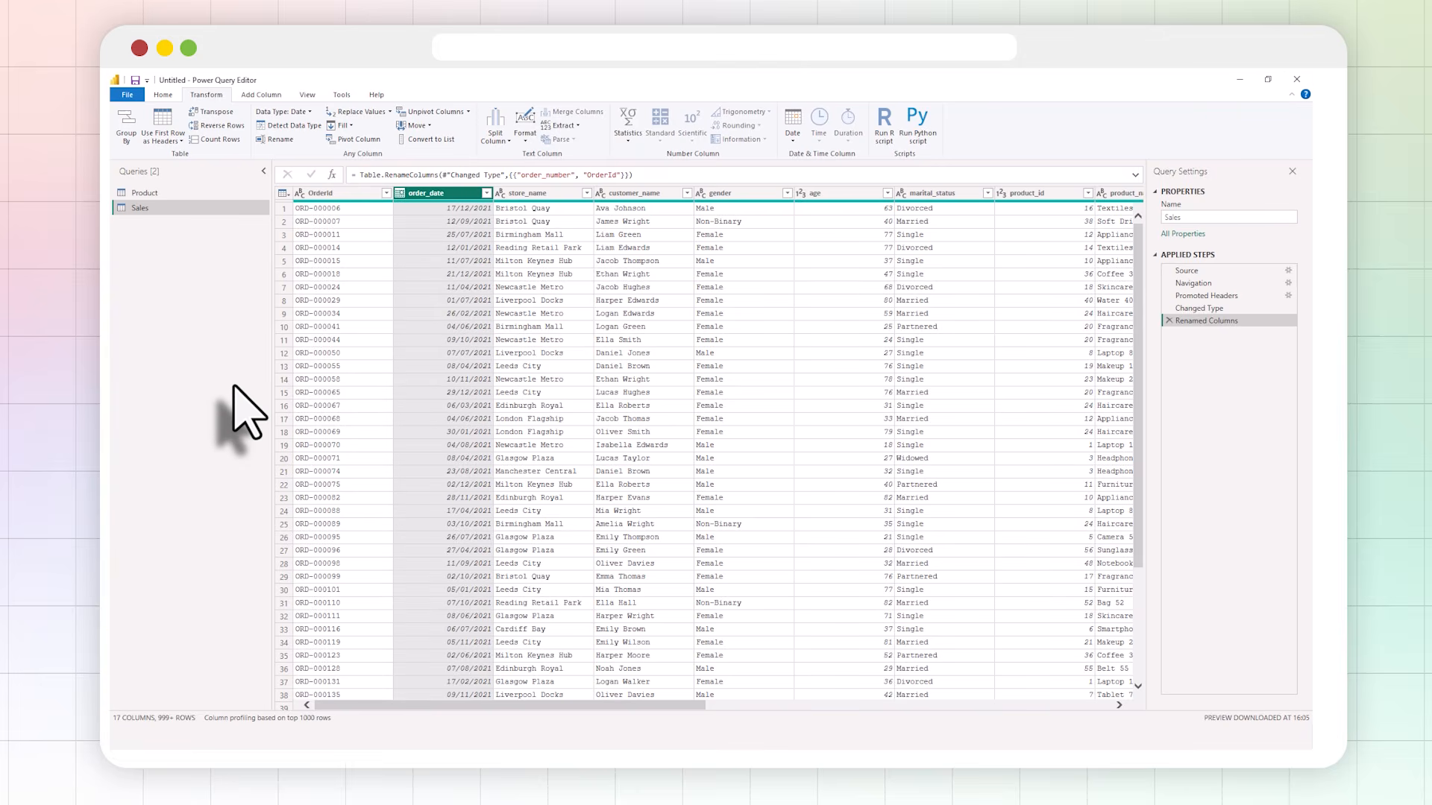
# - Close the Power Query Editor and apply the query changes to the report
pyautogui.click(163, 95)
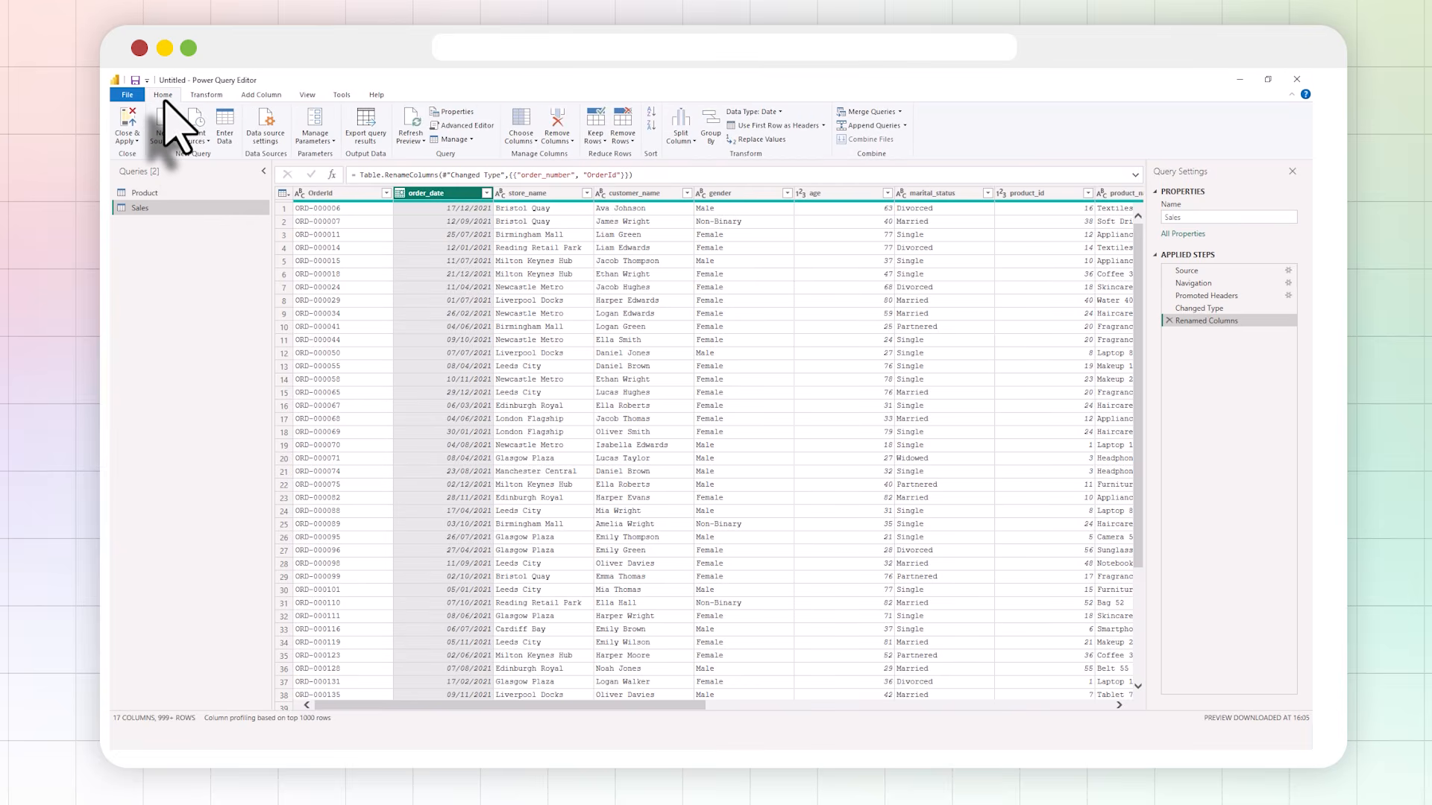
pyautogui.click(134, 144)
pyautogui.click(164, 158)
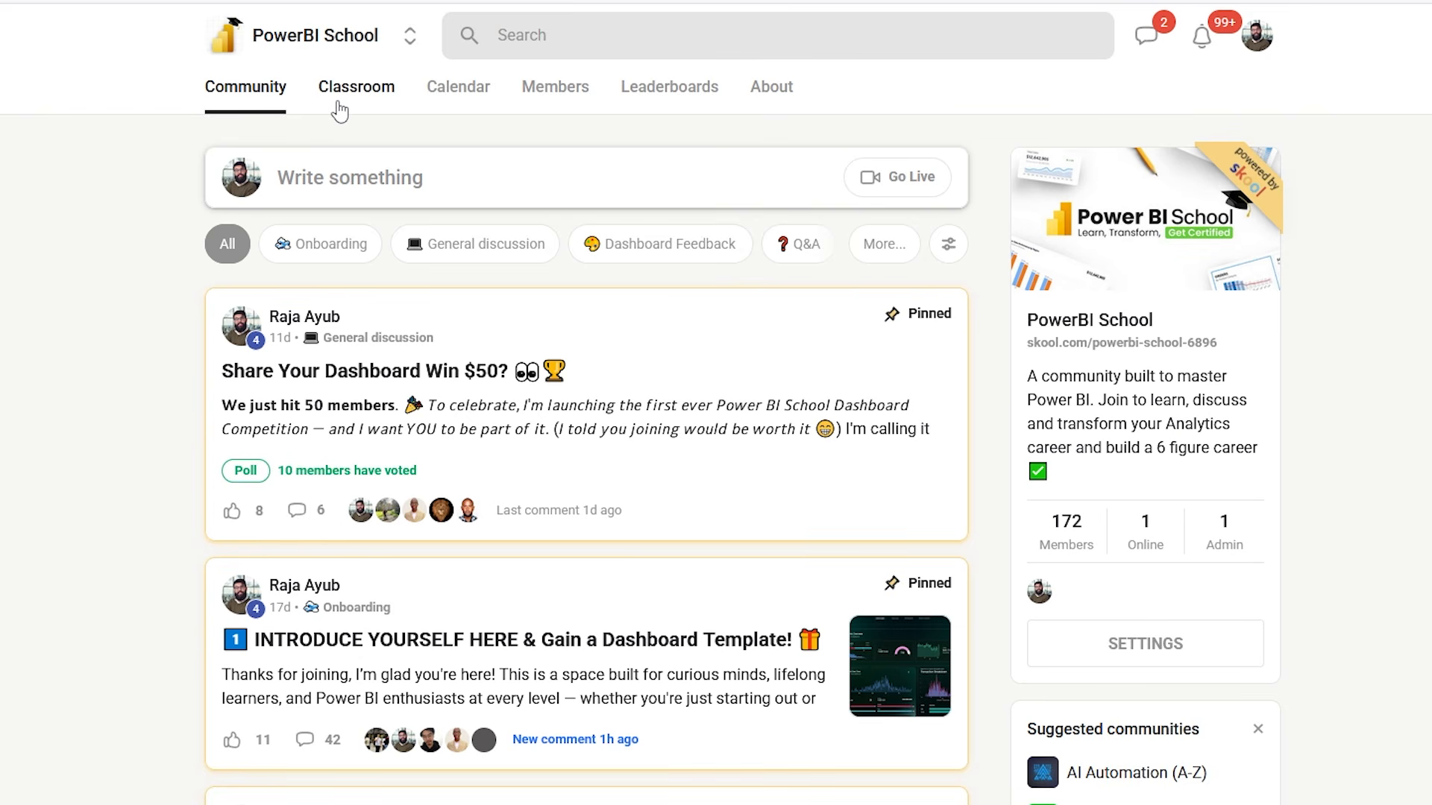
# - Switch to the PowerBI School classroom and browse the first two sections of the Microsoft Power BI - Get Started course
pyautogui.click(339, 108)
pyautogui.click(363, 372)
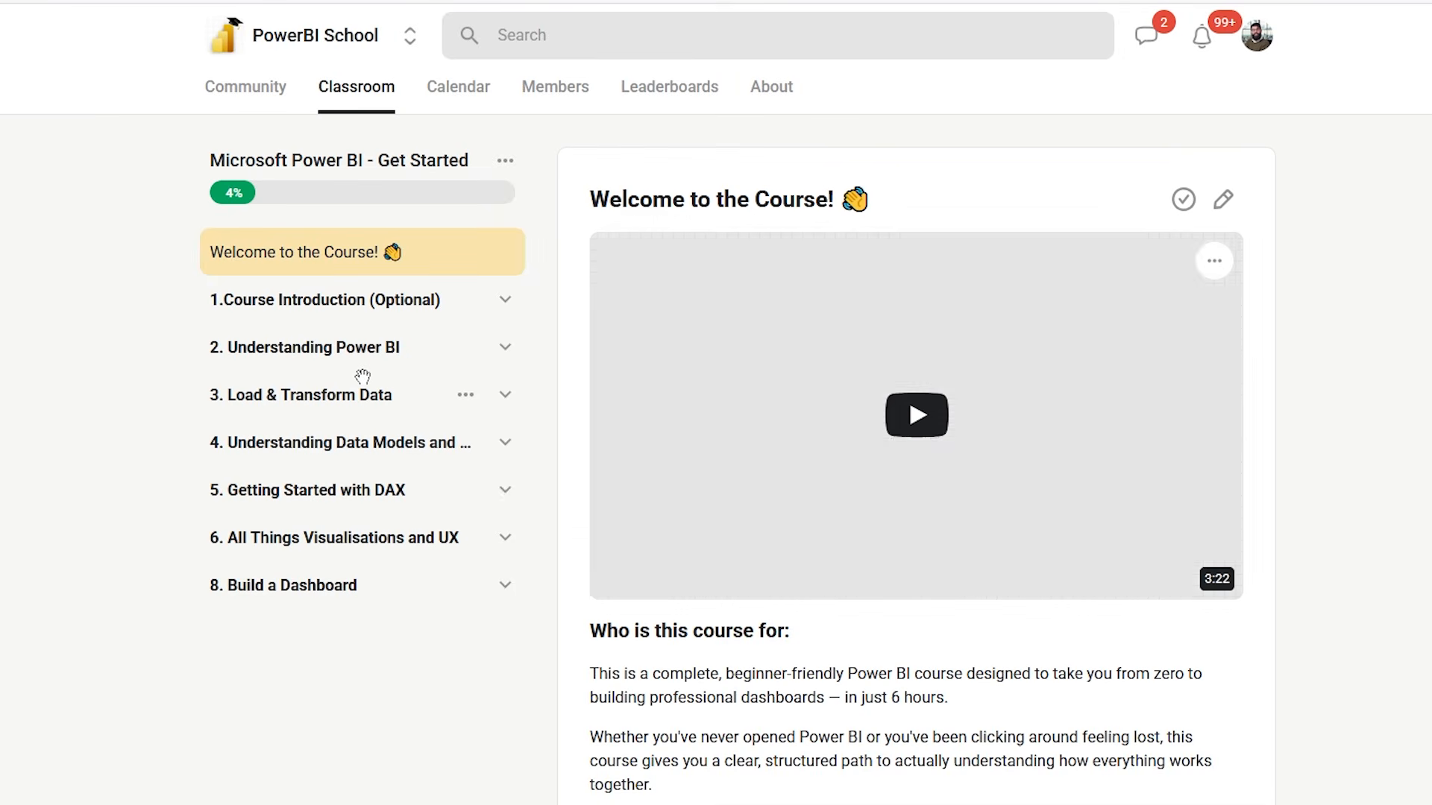
pyautogui.click(506, 300)
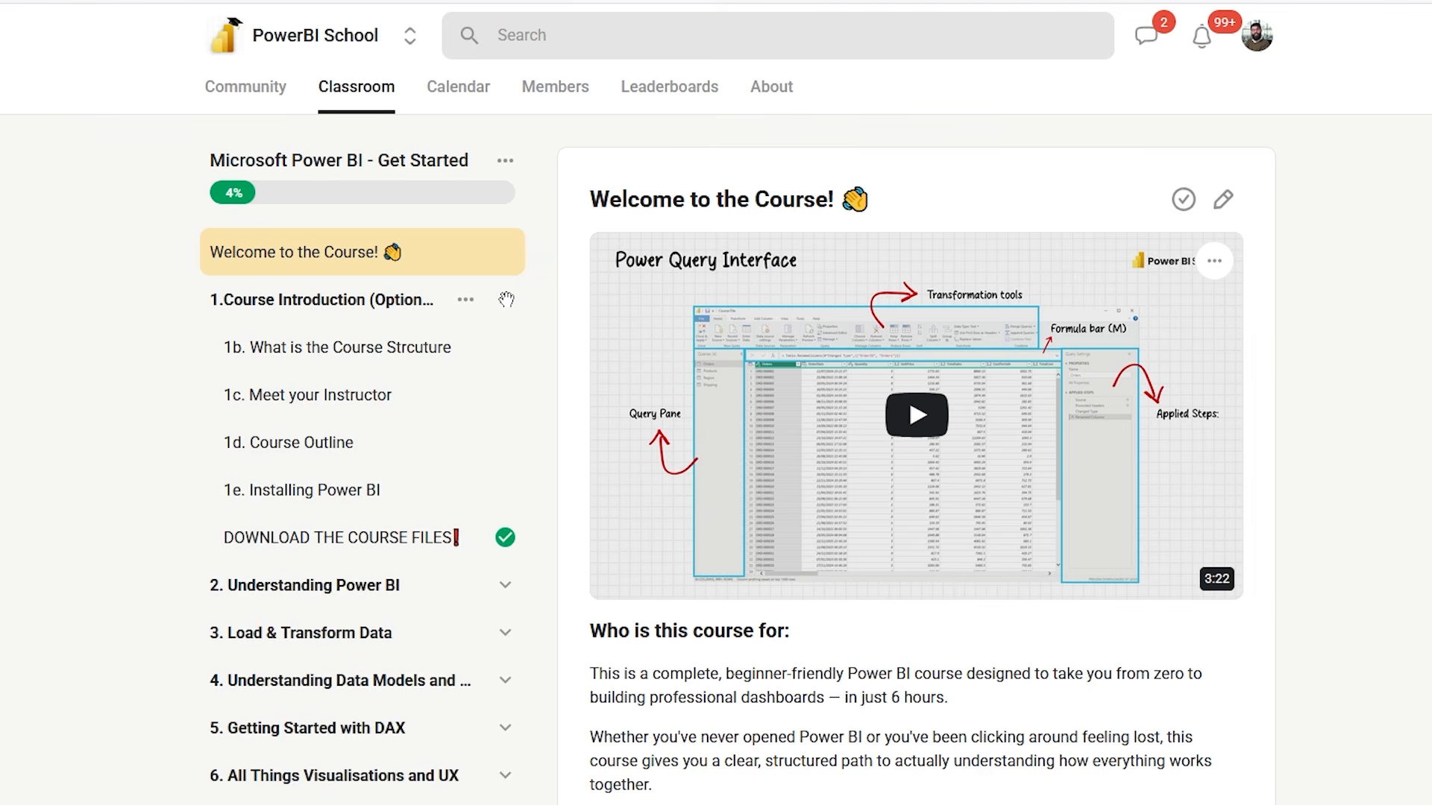
pyautogui.click(506, 586)
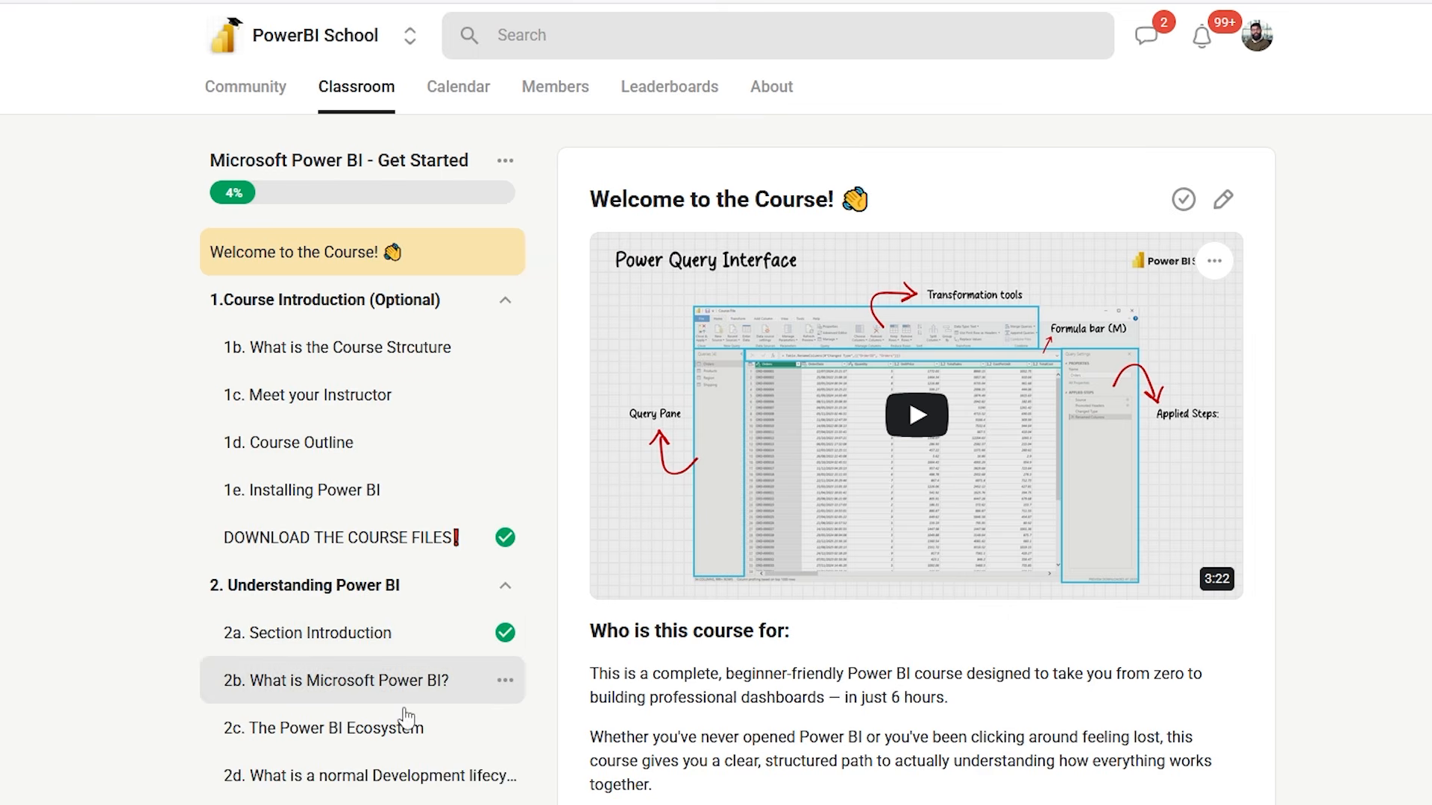
pyautogui.click(381, 738)
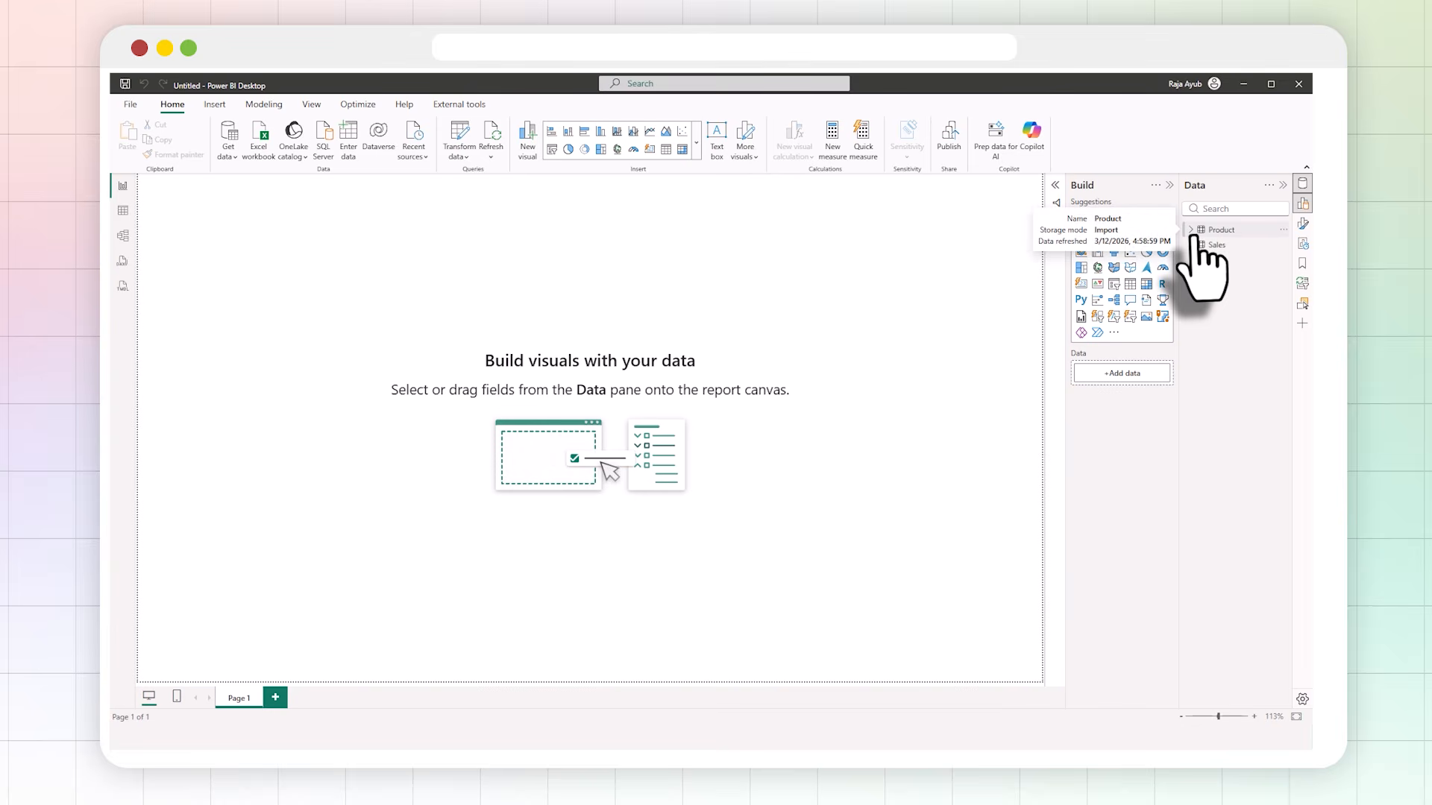
# - Expand the Product and Sales field lists in Power BI Desktop and place an empty table visual midway down the report page
pyautogui.click(1227, 231)
pyautogui.click(1191, 321)
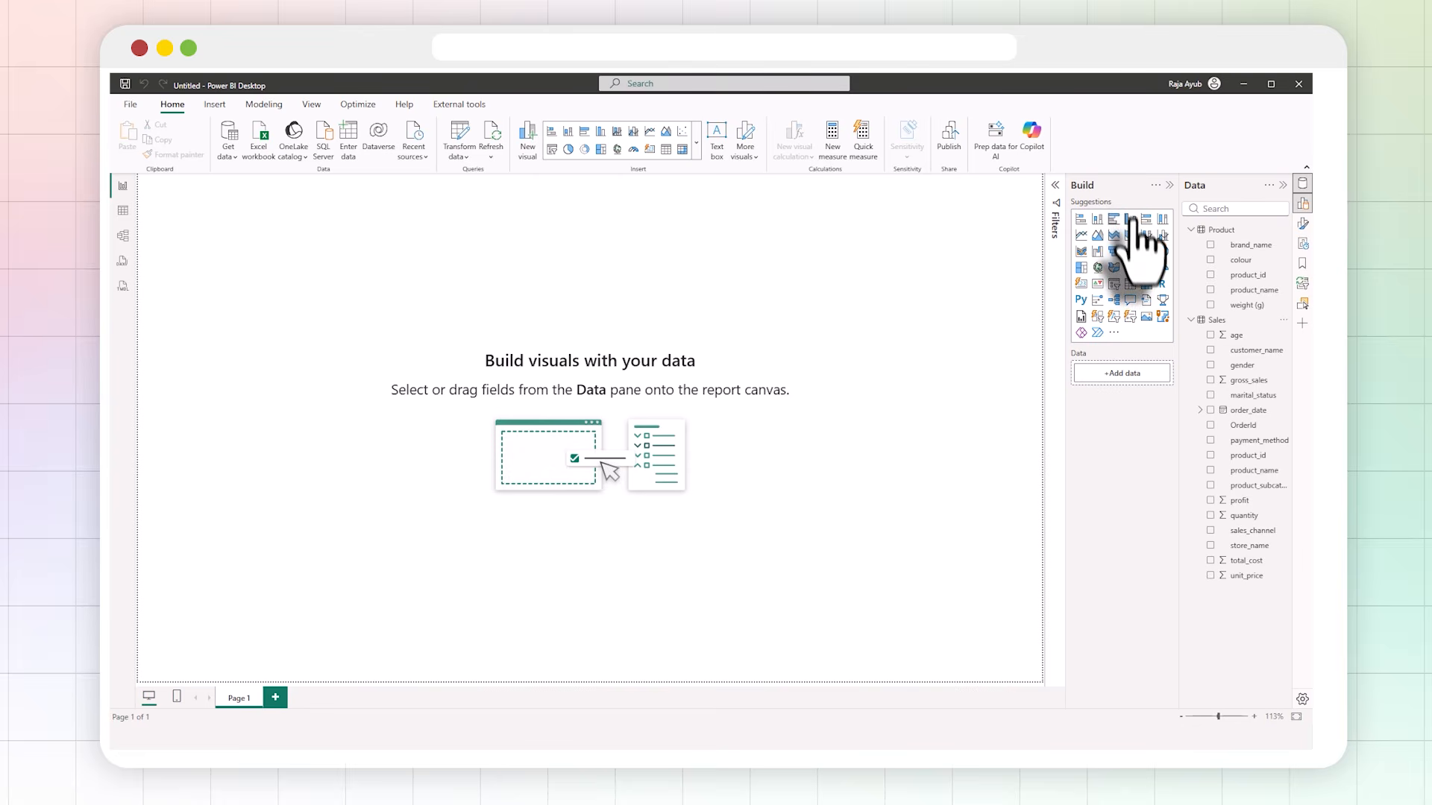
pyautogui.click(1131, 284)
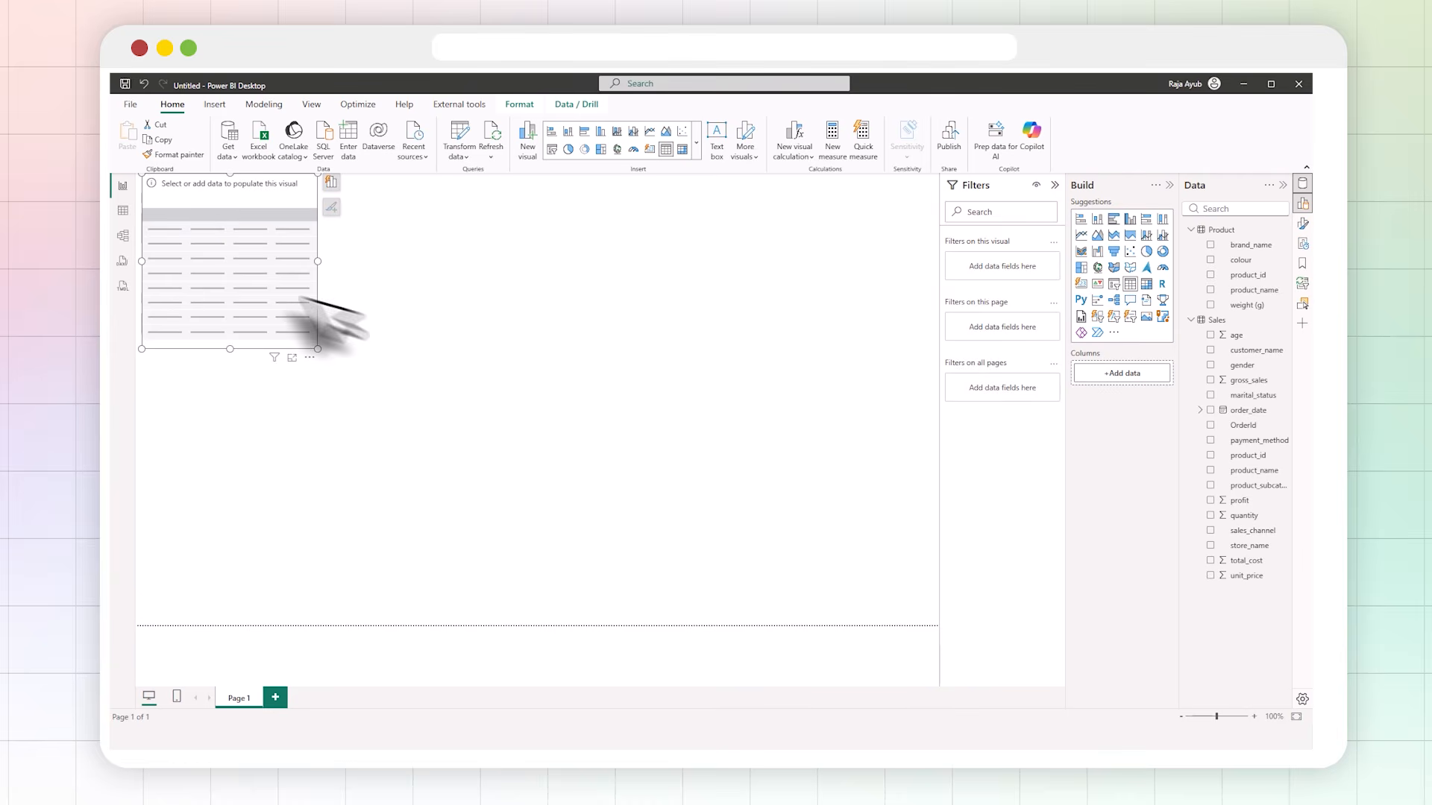
pyautogui.moveTo(272, 319); pyautogui.dragTo(306, 459)
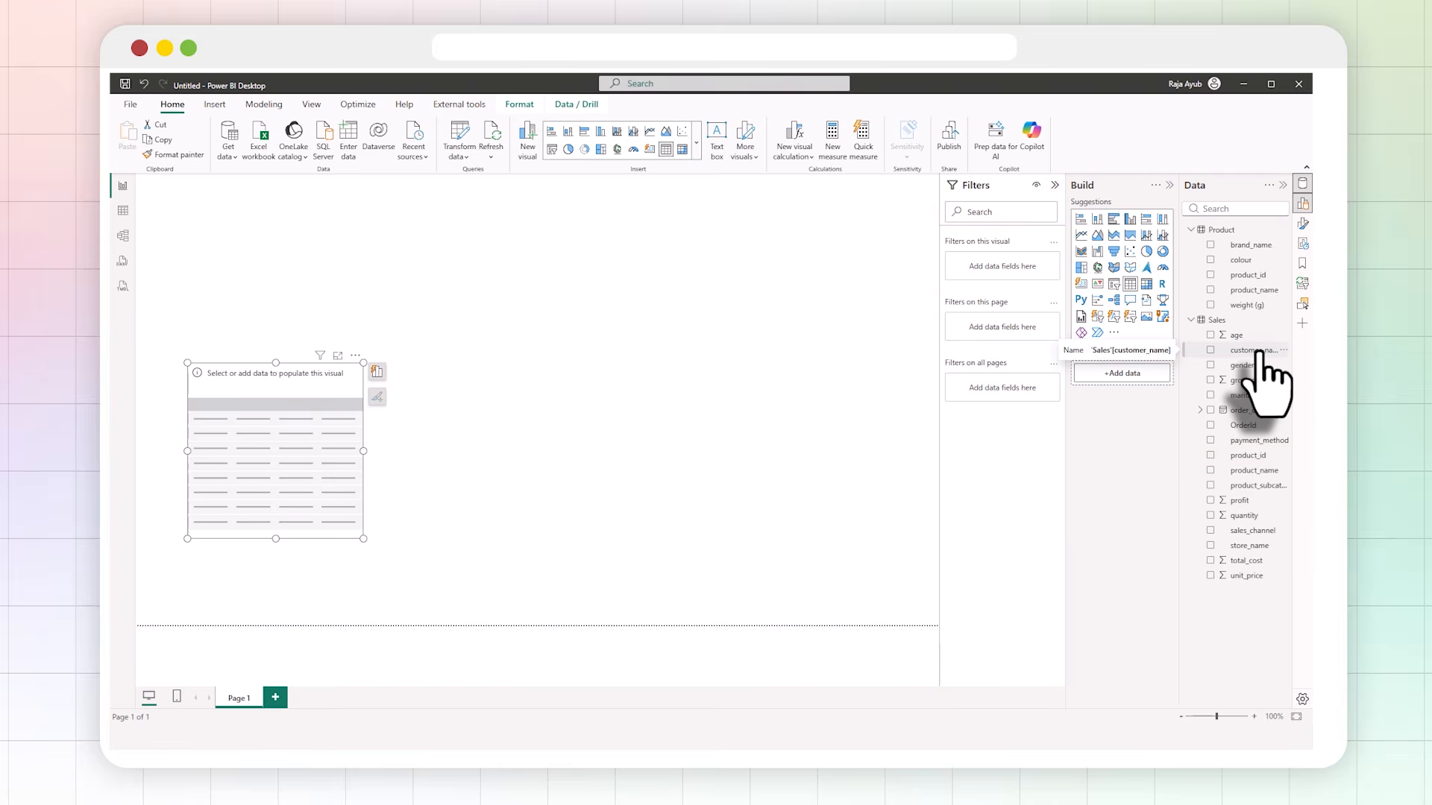
# - Add customer_name and gross_sales from Sales as the table visual's columns and make the visual taller
pyautogui.moveTo(1260, 352); pyautogui.dragTo(1147, 375)
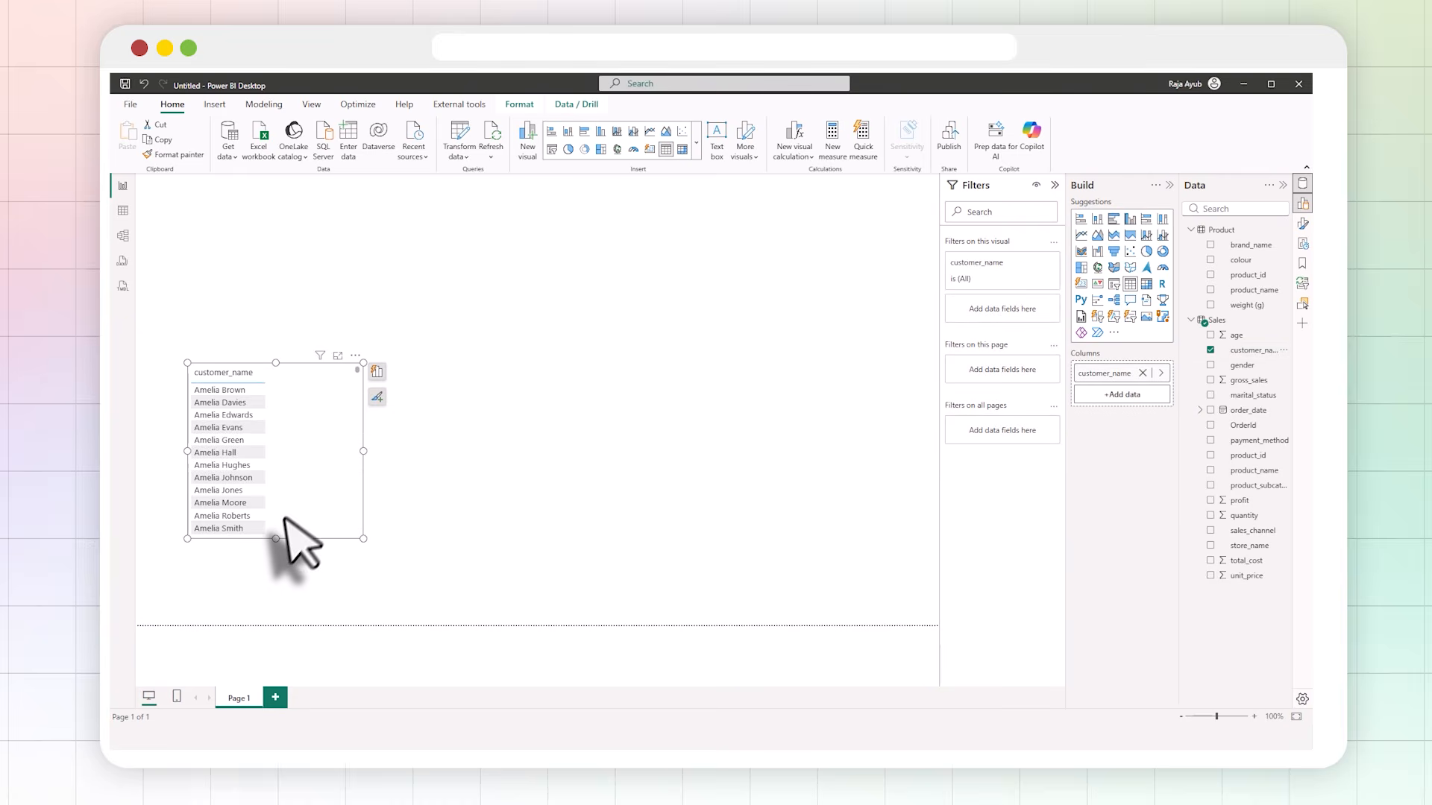
pyautogui.moveTo(274, 537); pyautogui.dragTo(272, 576)
pyautogui.scroll(-10, 295, 514)
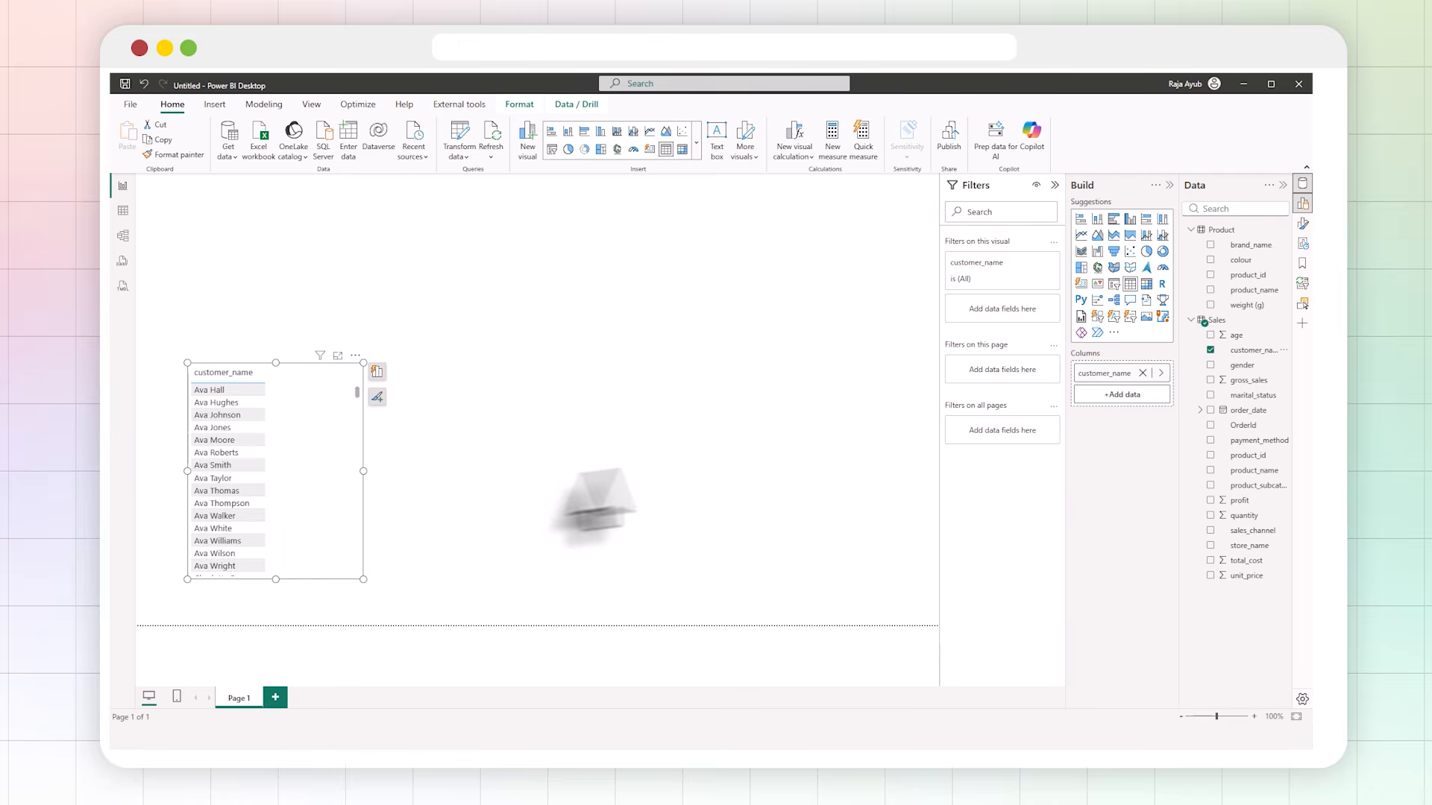
pyautogui.moveTo(1241, 384); pyautogui.dragTo(1144, 408)
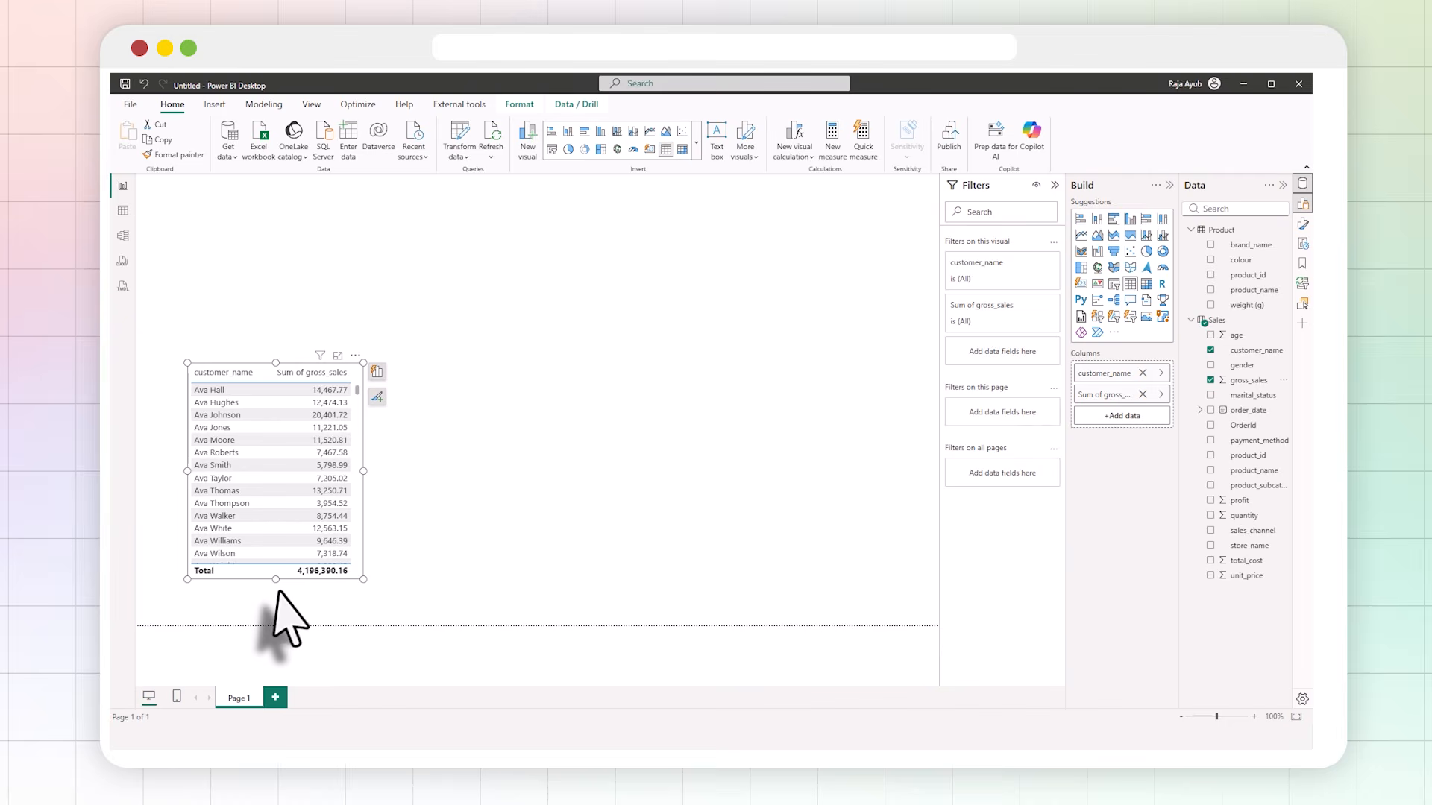
# - Make the table visual slightly taller and replace its customer_name column with sales_channel, placed ahead of gross_sales
pyautogui.moveTo(276, 579); pyautogui.dragTo(275, 593)
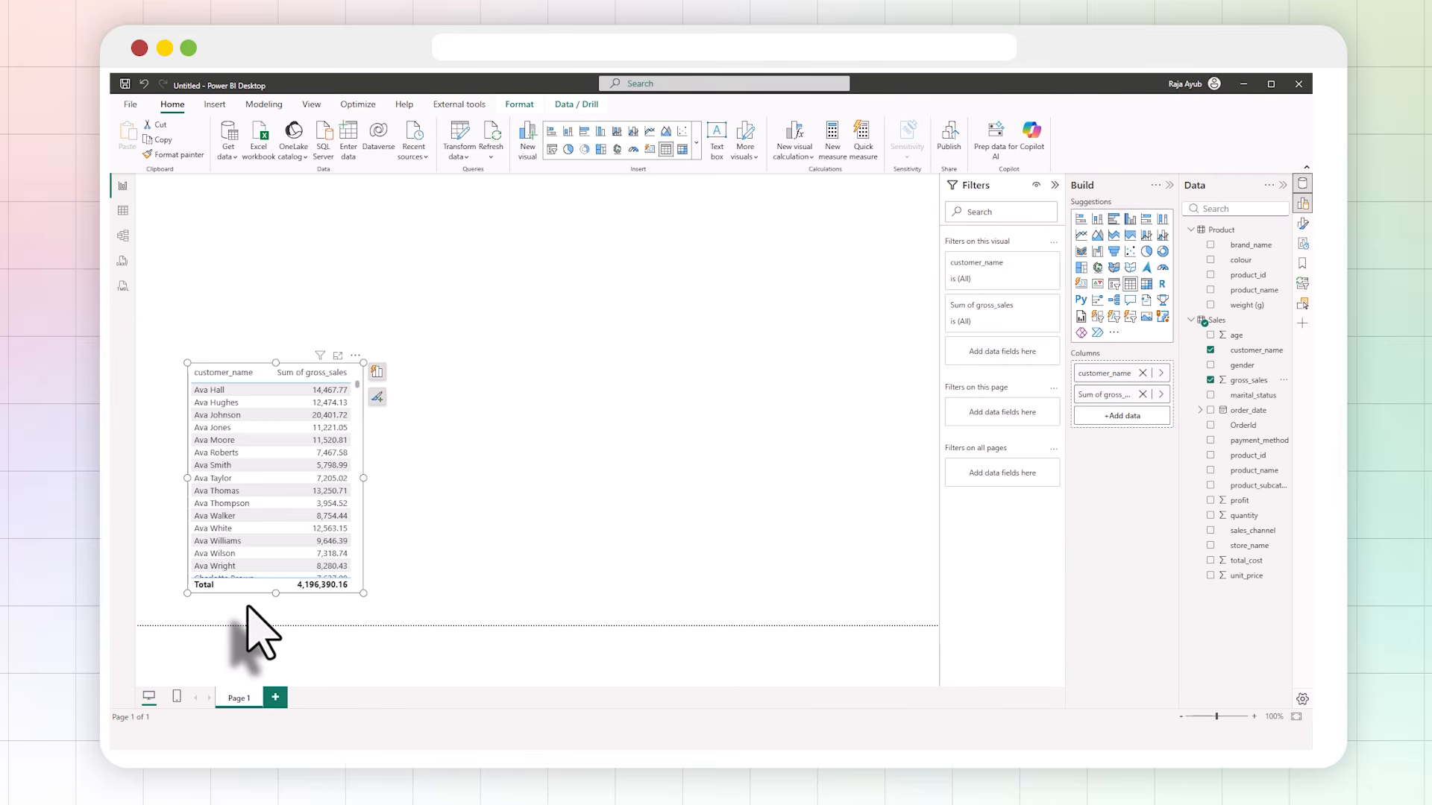
pyautogui.scroll(-7, 270, 462)
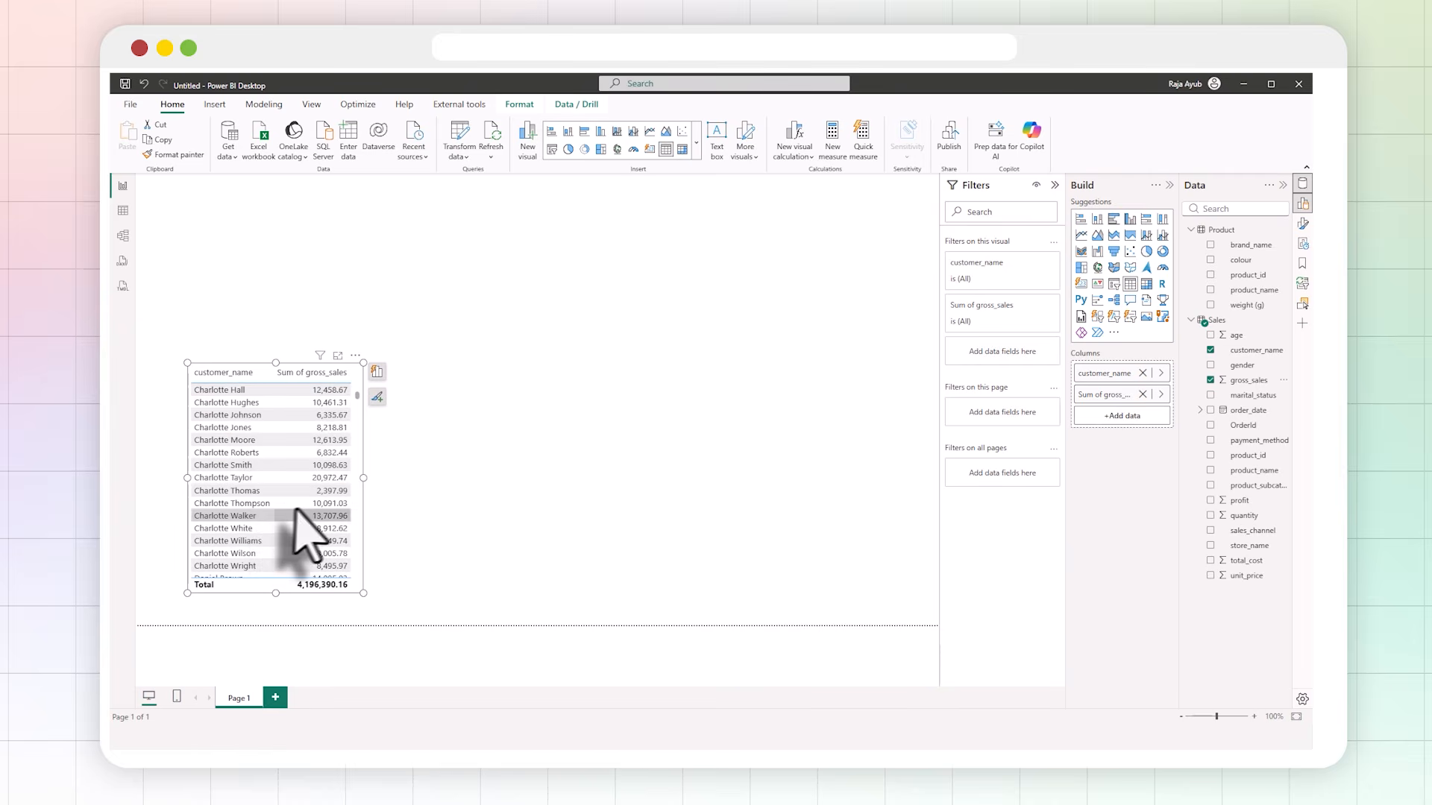
pyautogui.click(1142, 373)
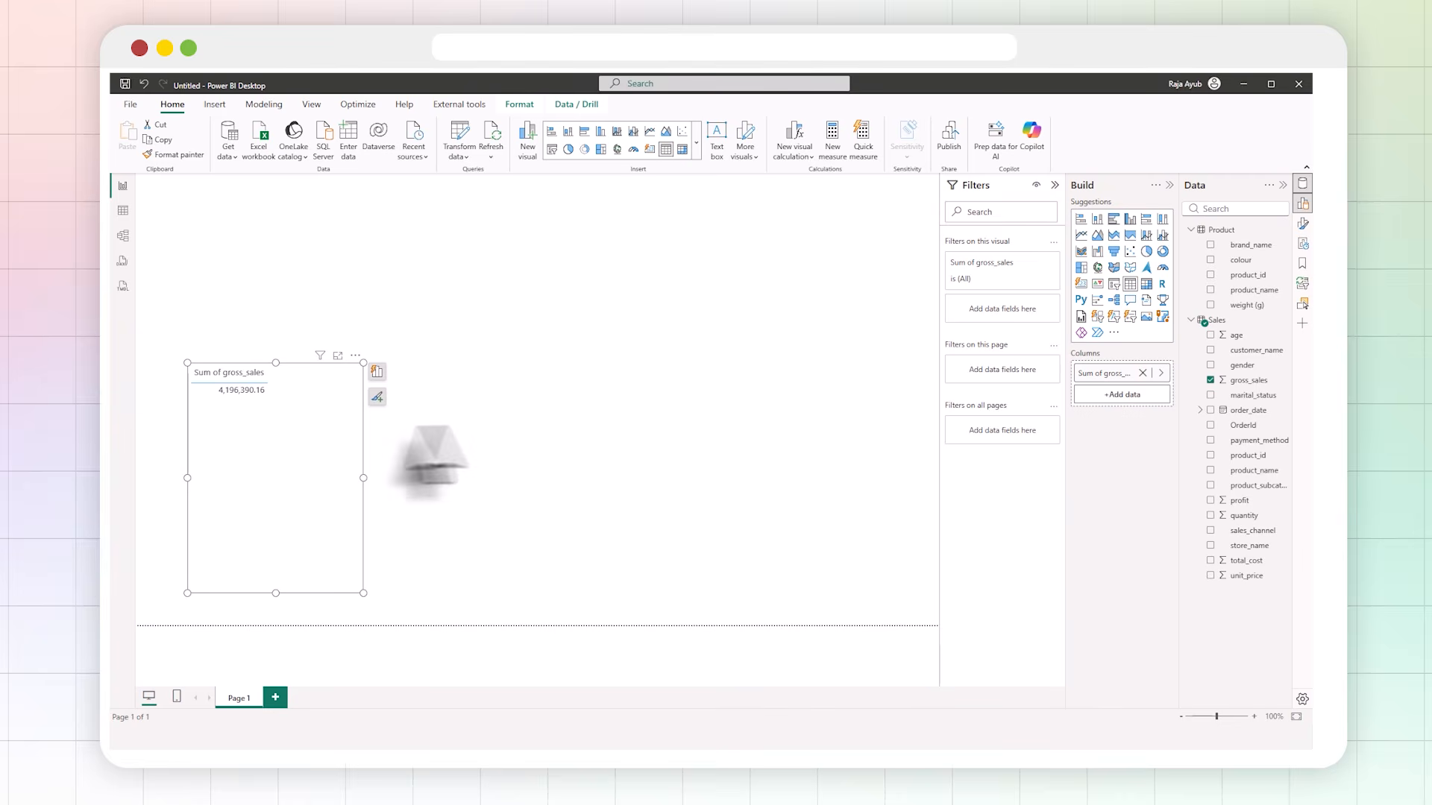
pyautogui.moveTo(1234, 513); pyautogui.dragTo(1120, 384)
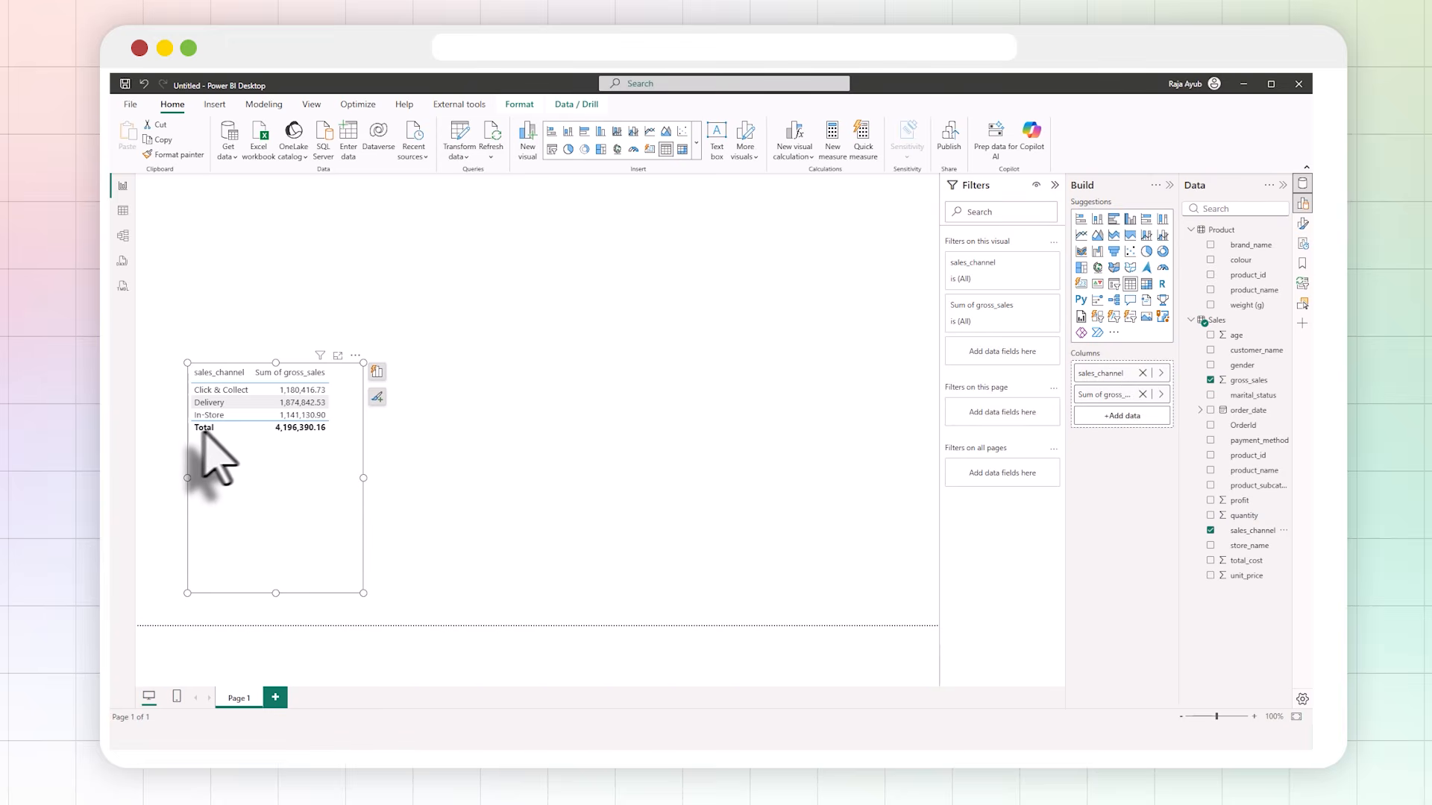
pyautogui.click(258, 328)
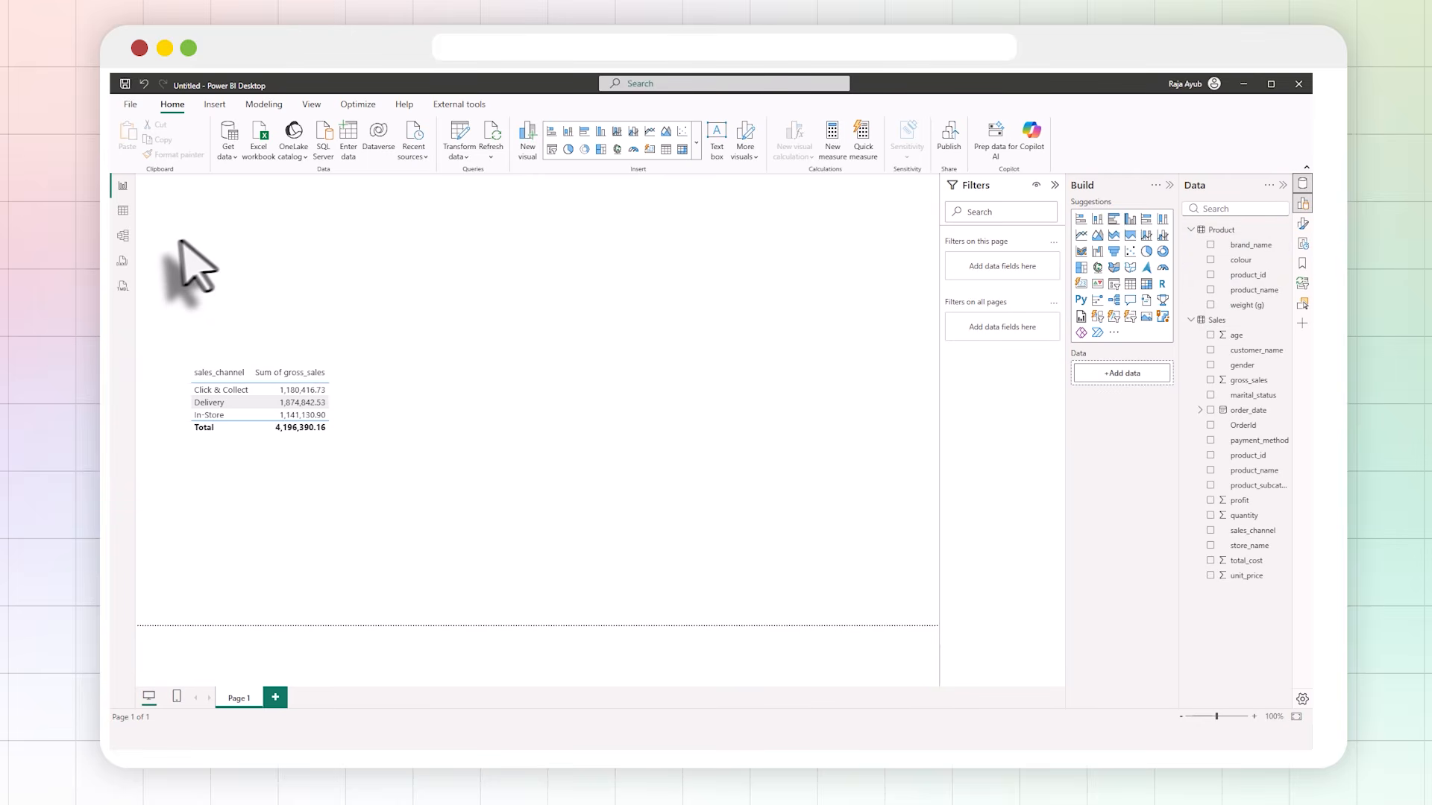
# - In the model view, move the Product table farther from Sales to expose their relationship line, and select the Sales table
pyautogui.click(123, 236)
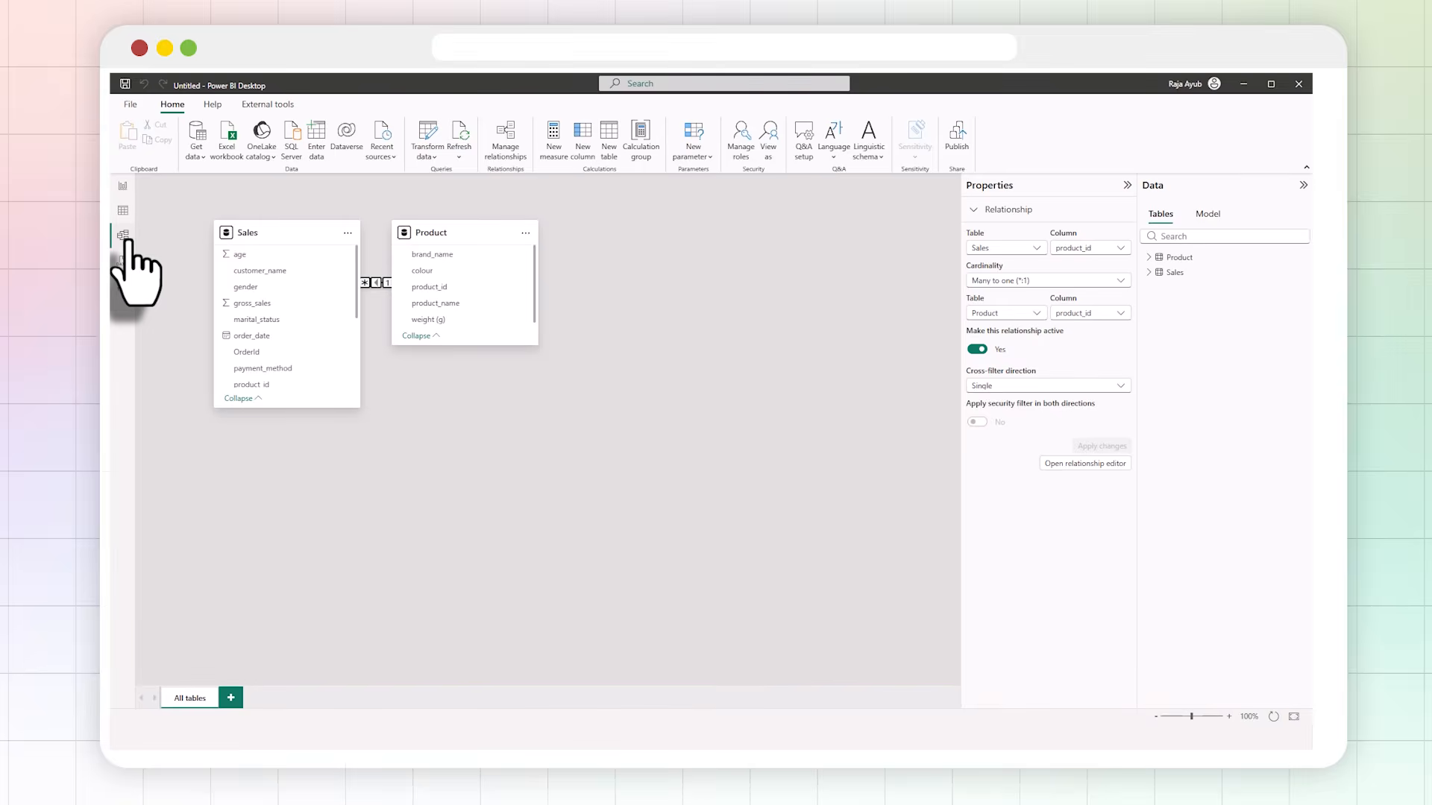
pyautogui.moveTo(429, 233); pyautogui.dragTo(509, 239)
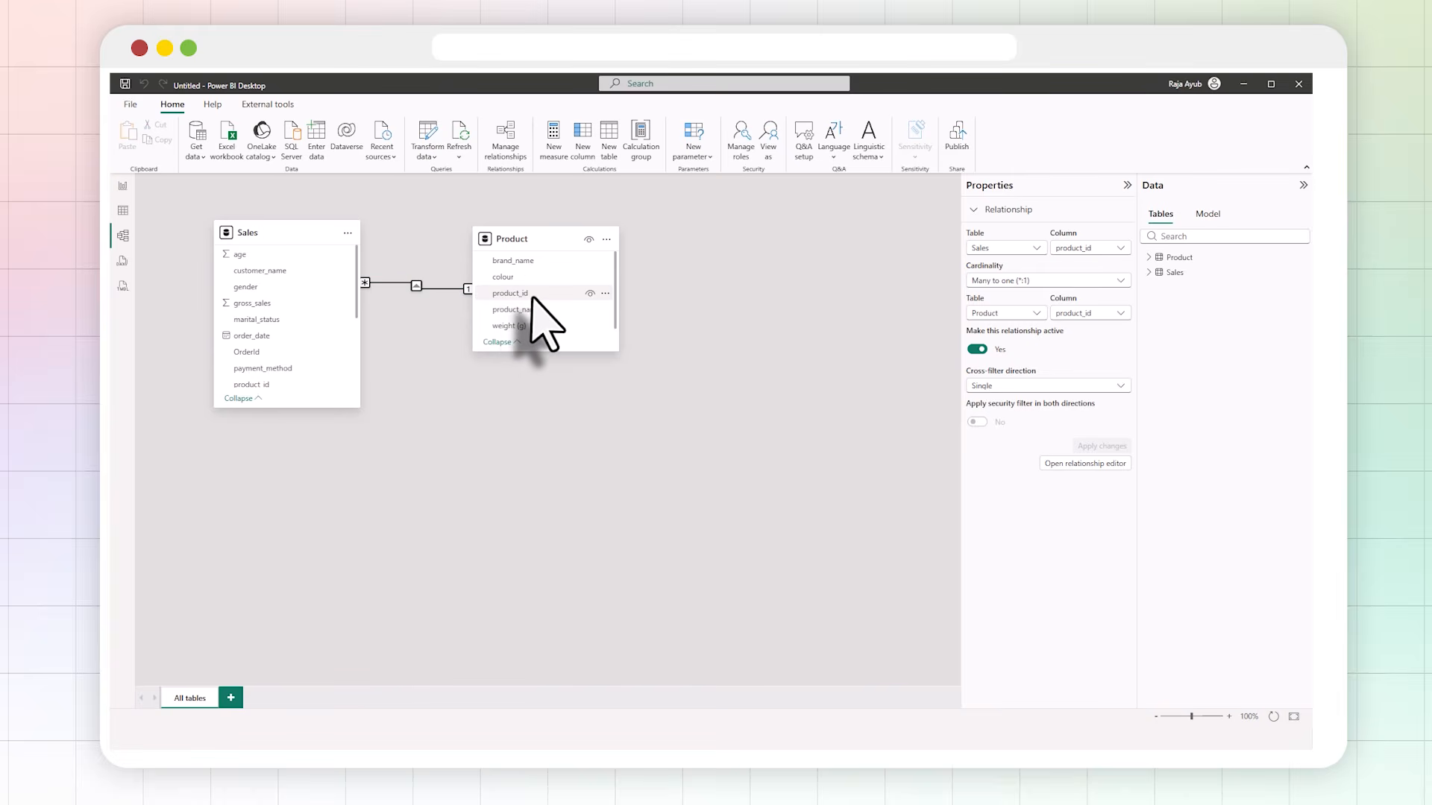
pyautogui.click(280, 242)
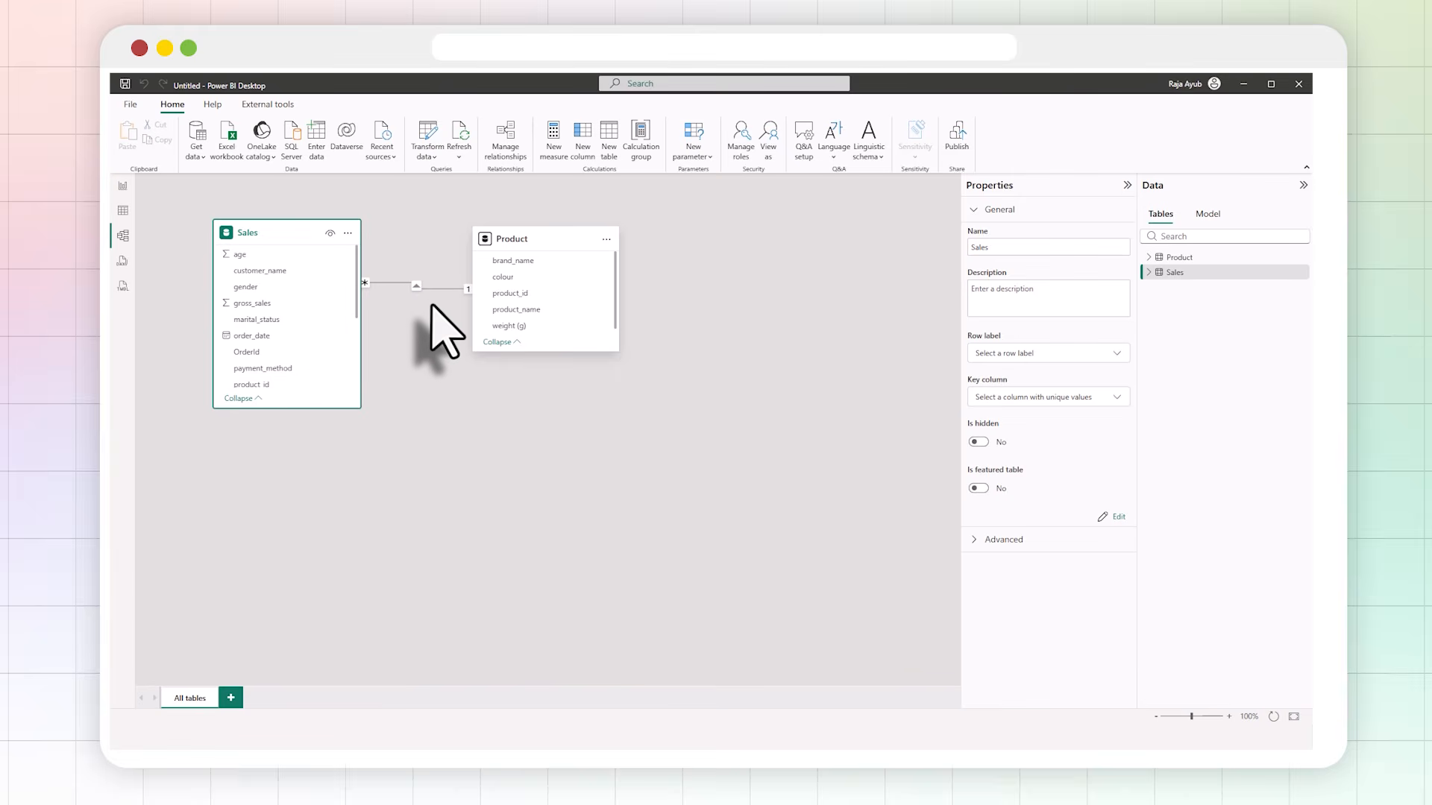
# - Return to the report view, add product_name from Product as the table visual's third column, and widen the visual to fit it
pyautogui.click(123, 186)
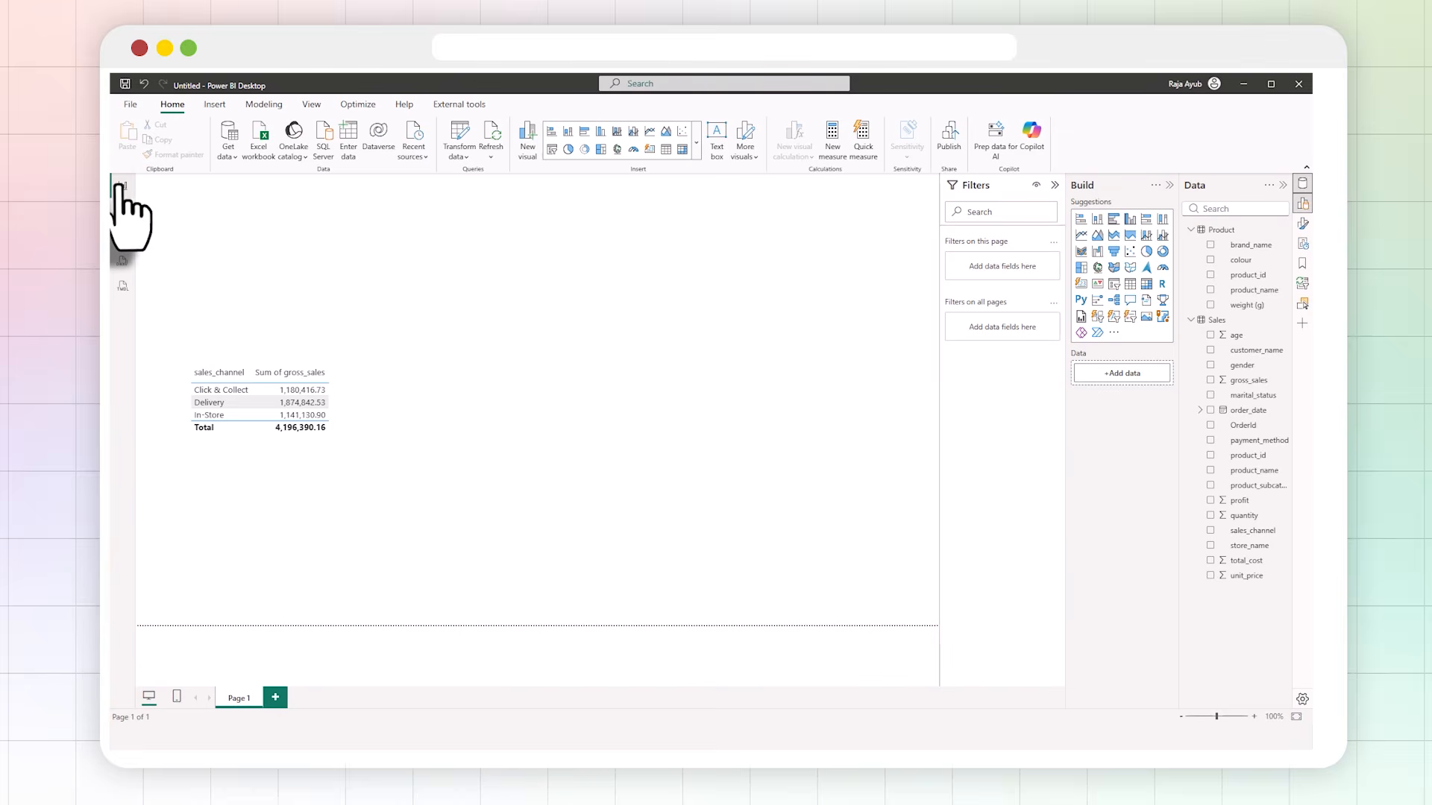
pyautogui.click(253, 507)
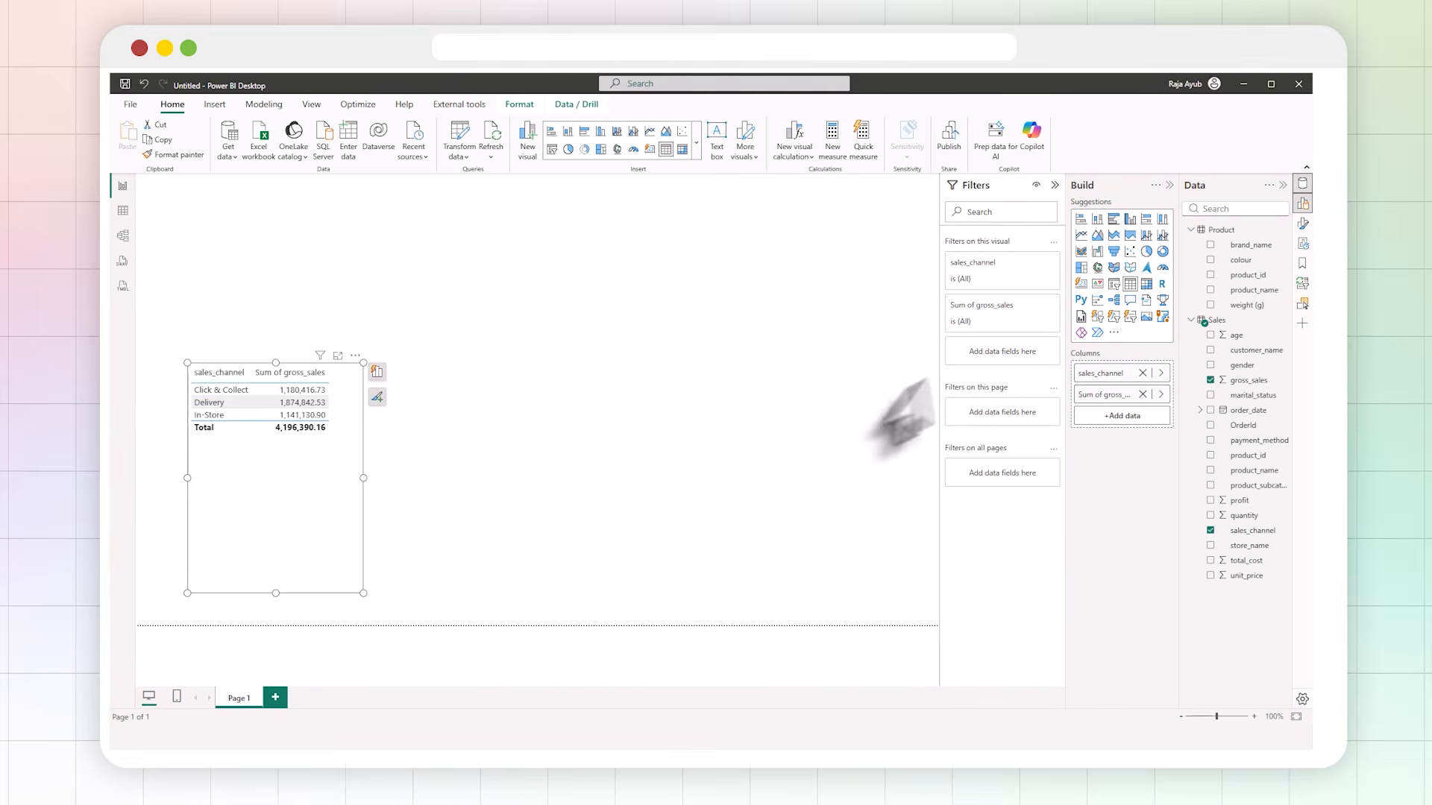
pyautogui.moveTo(1222, 290); pyautogui.dragTo(1126, 432)
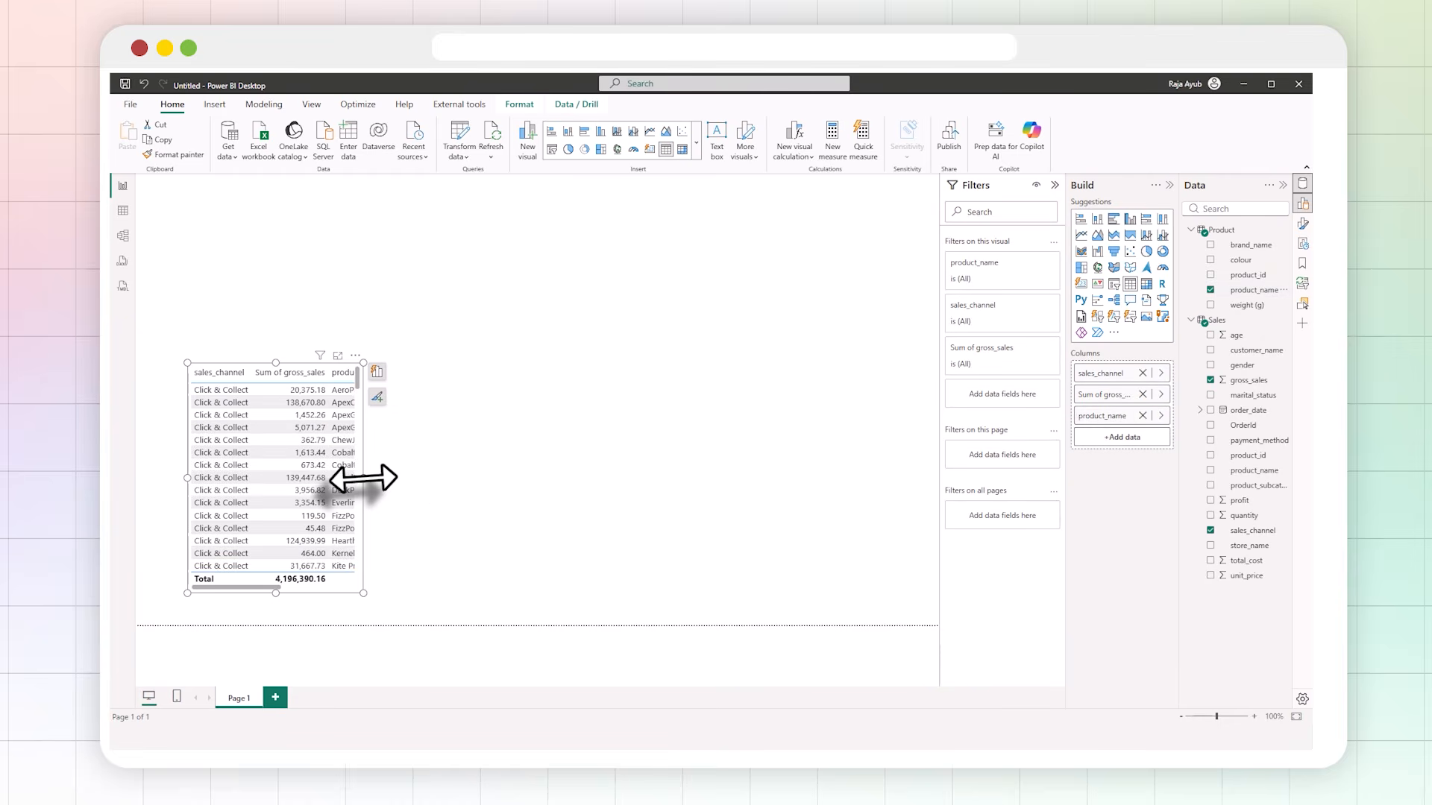
pyautogui.moveTo(363, 478); pyautogui.dragTo(508, 494)
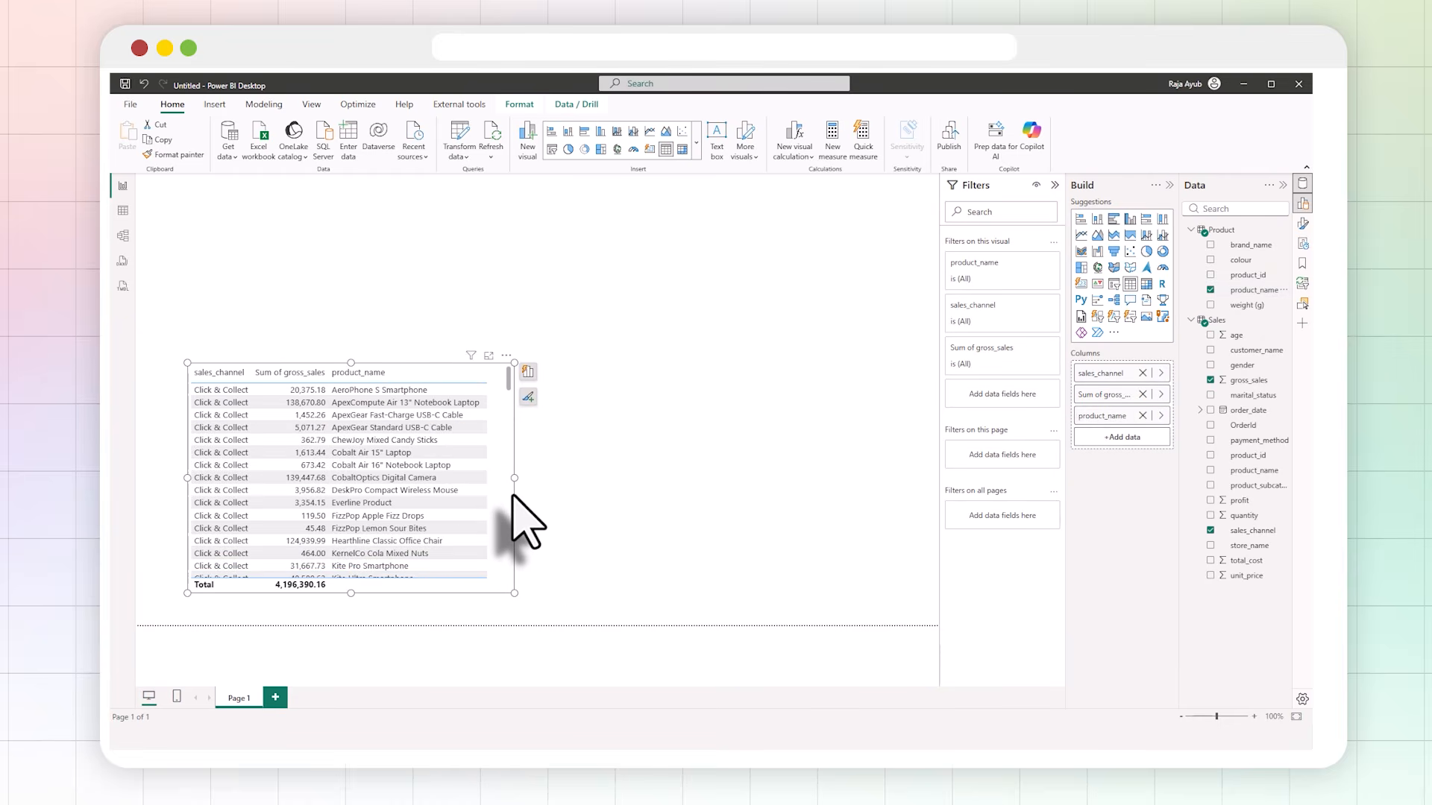
pyautogui.click(441, 607)
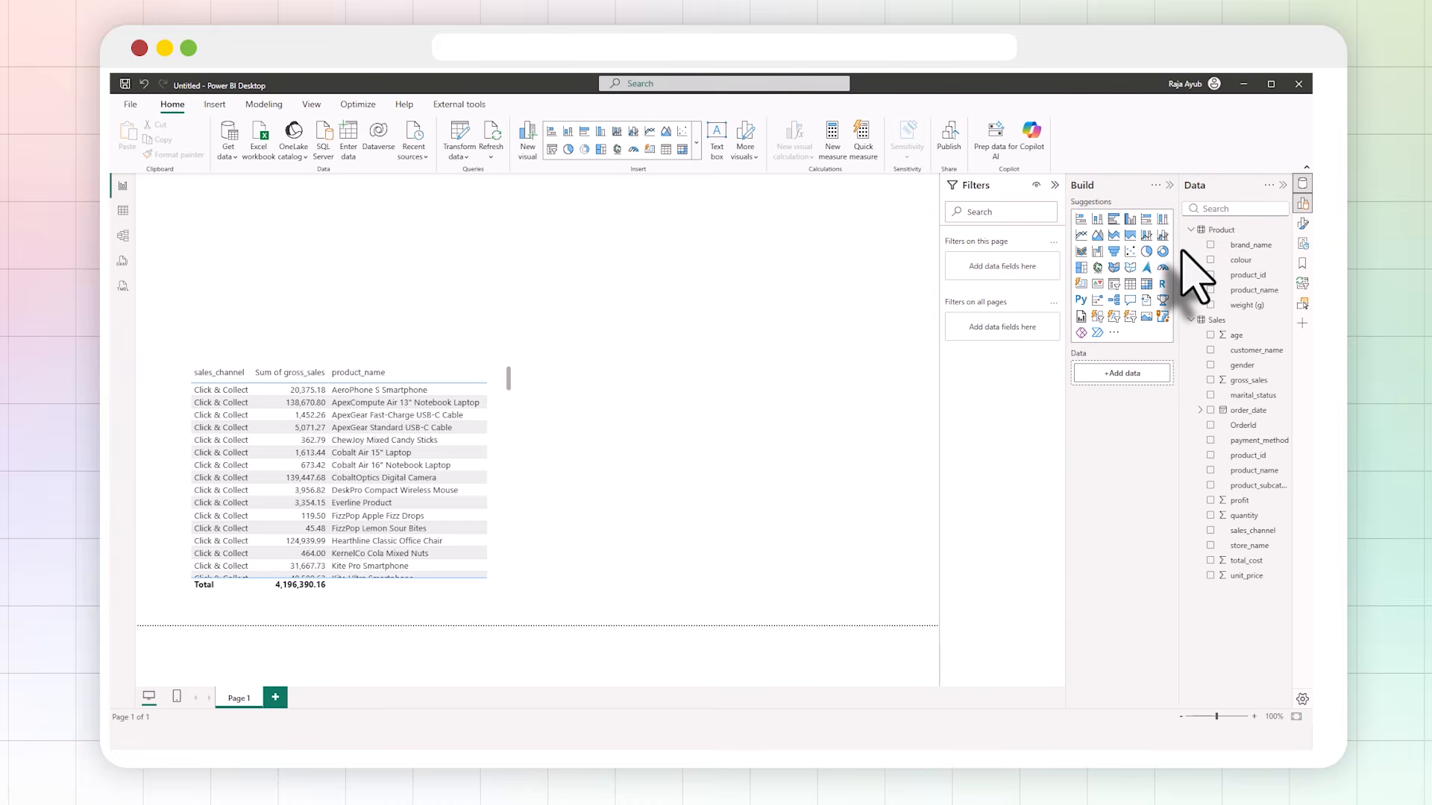
# - Add a clustered column chart beside the table showing gross_sales by the Month of order_date, with sales_channel as the legend
pyautogui.click(1130, 220)
pyautogui.moveTo(410, 319); pyautogui.dragTo(748, 479)
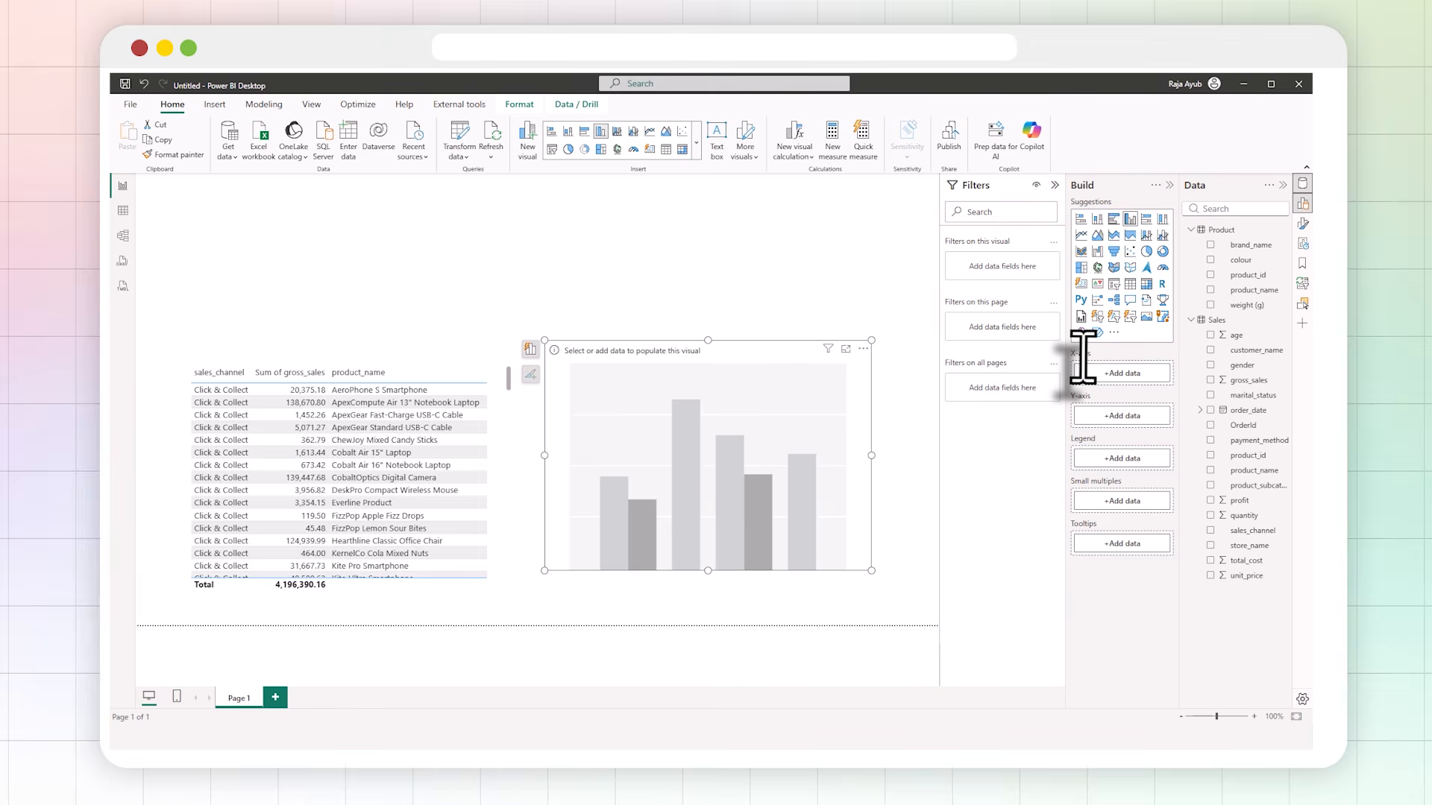
pyautogui.click(1201, 410)
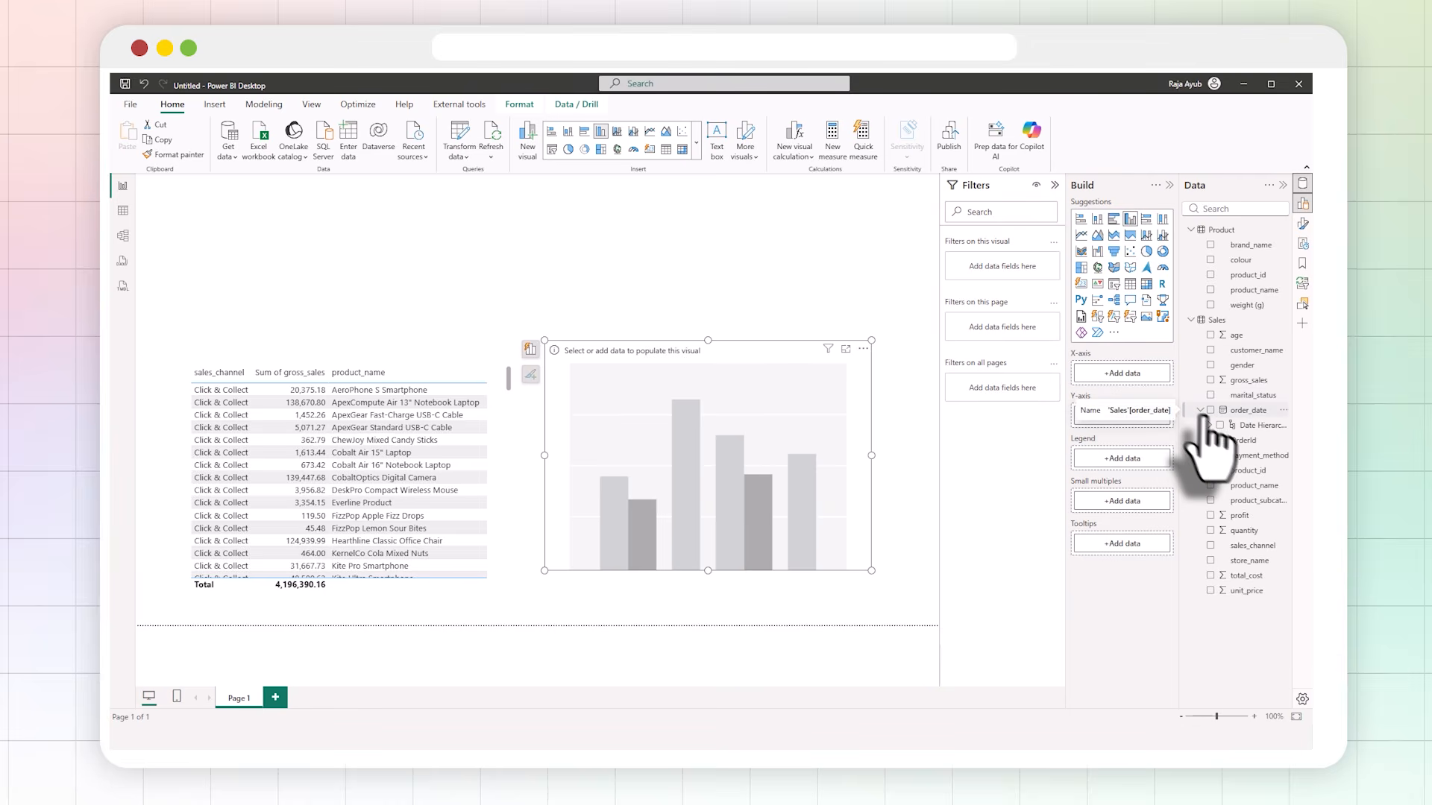
pyautogui.moveTo(1259, 469); pyautogui.dragTo(1122, 372)
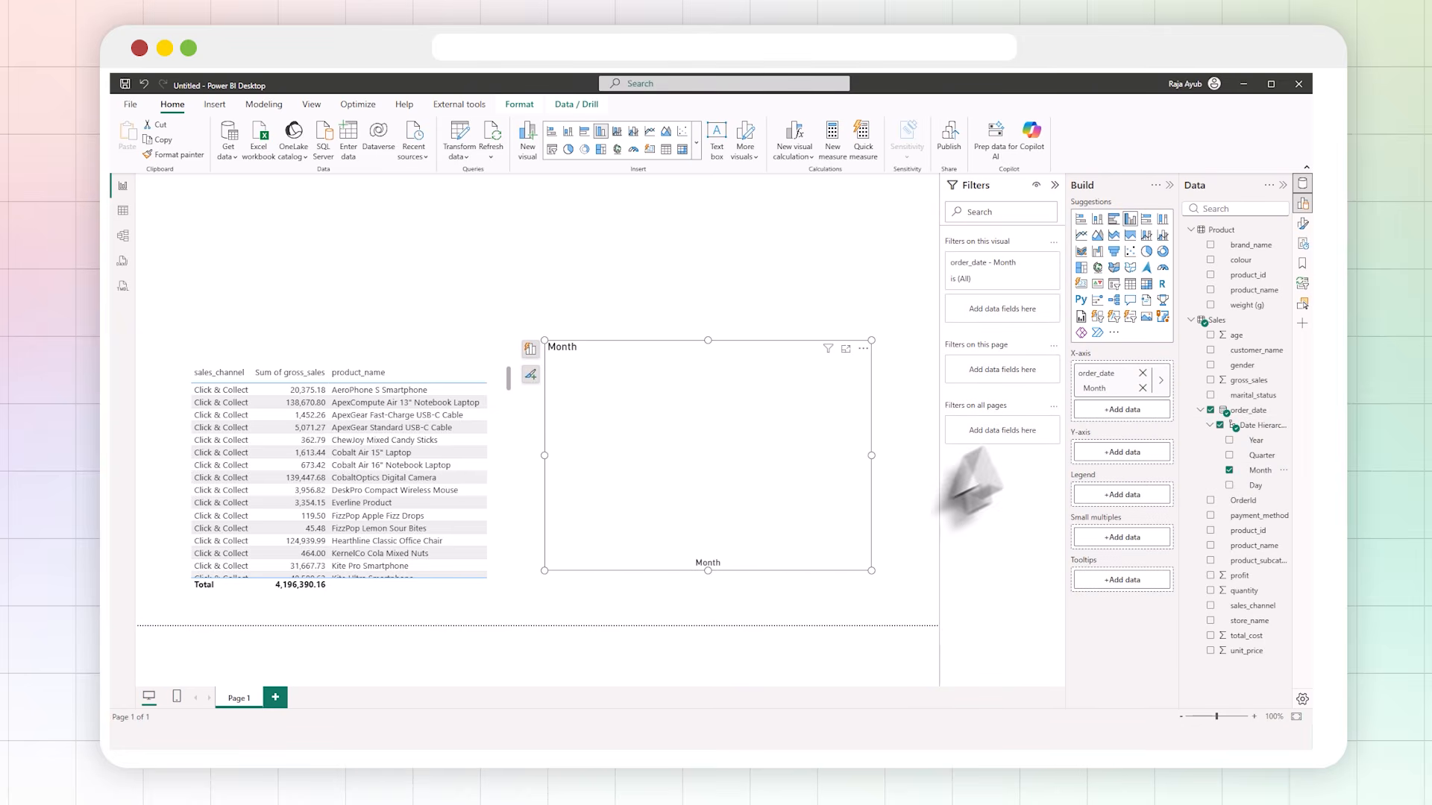
pyautogui.moveTo(1244, 381); pyautogui.dragTo(1133, 452)
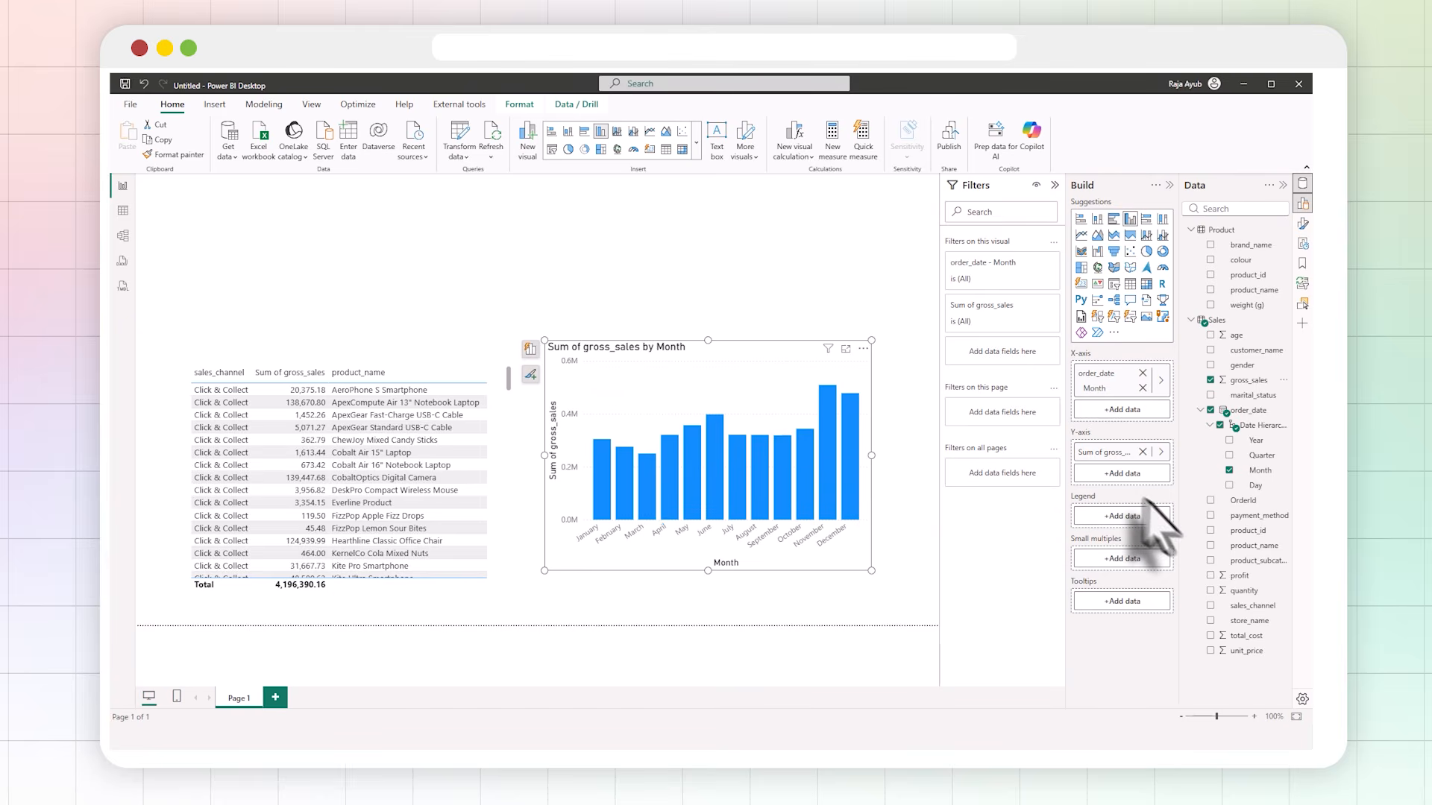
pyautogui.moveTo(1272, 608); pyautogui.dragTo(1122, 516)
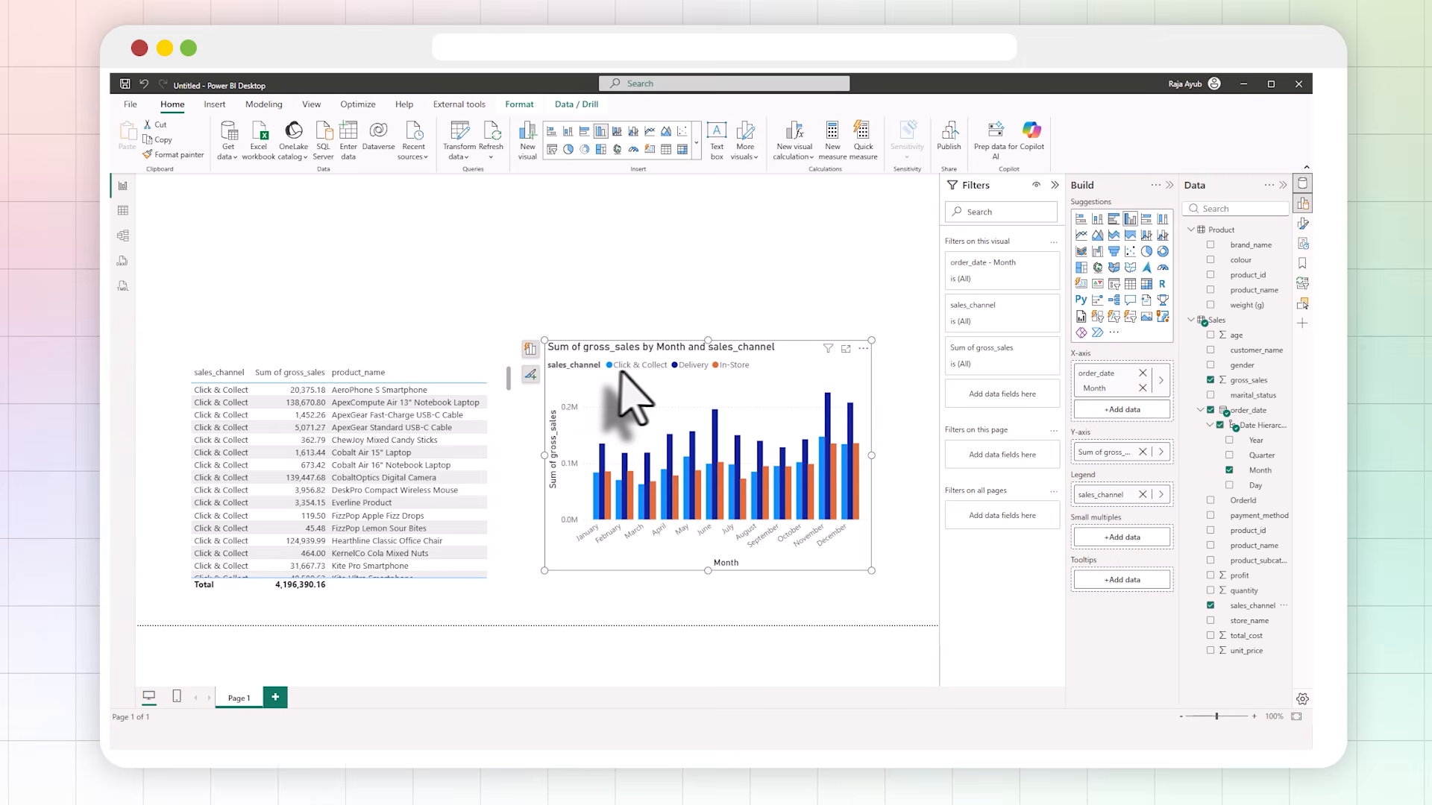
pyautogui.click(756, 308)
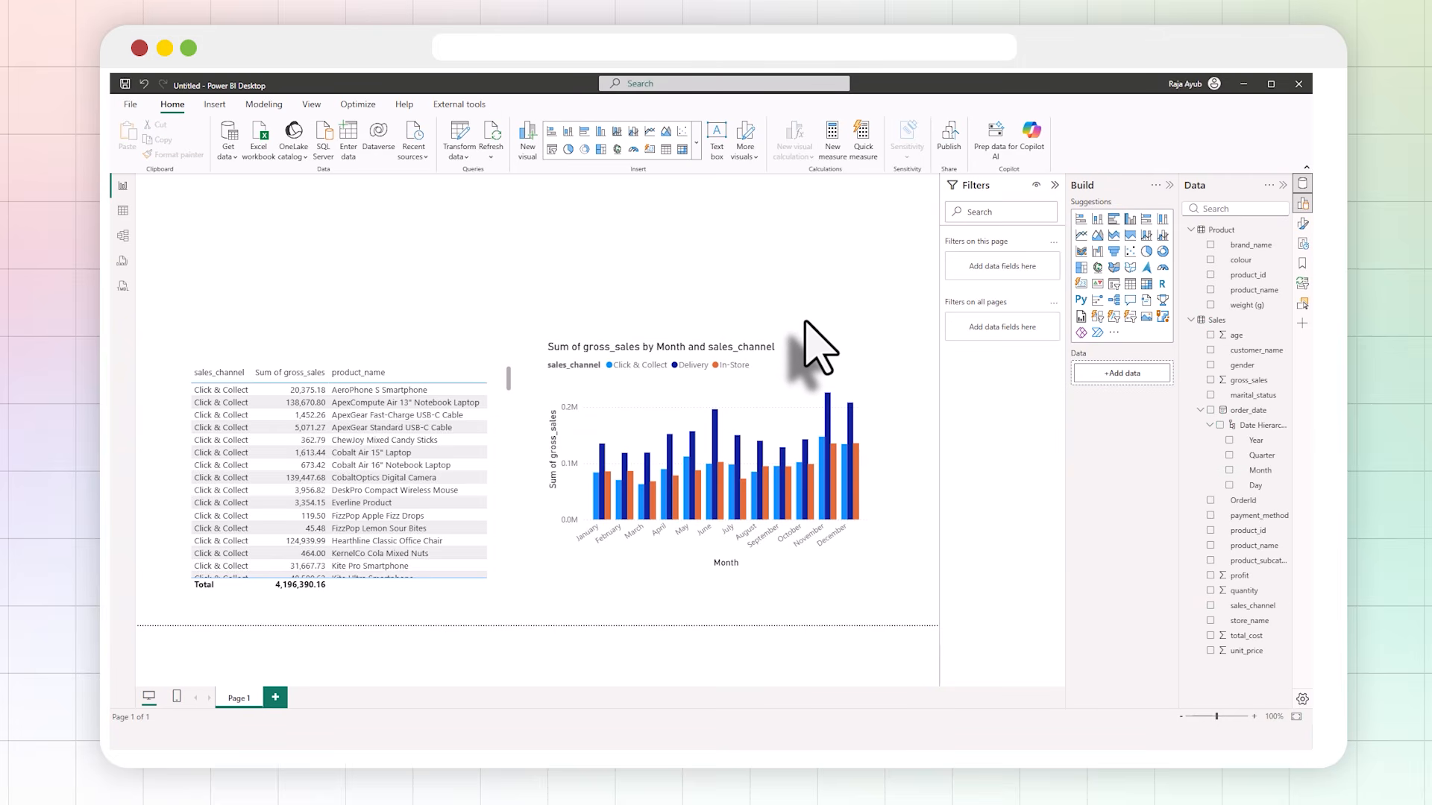
# - Add a card visual showing gross_sales, shrunk and placed just above the table
pyautogui.click(1081, 283)
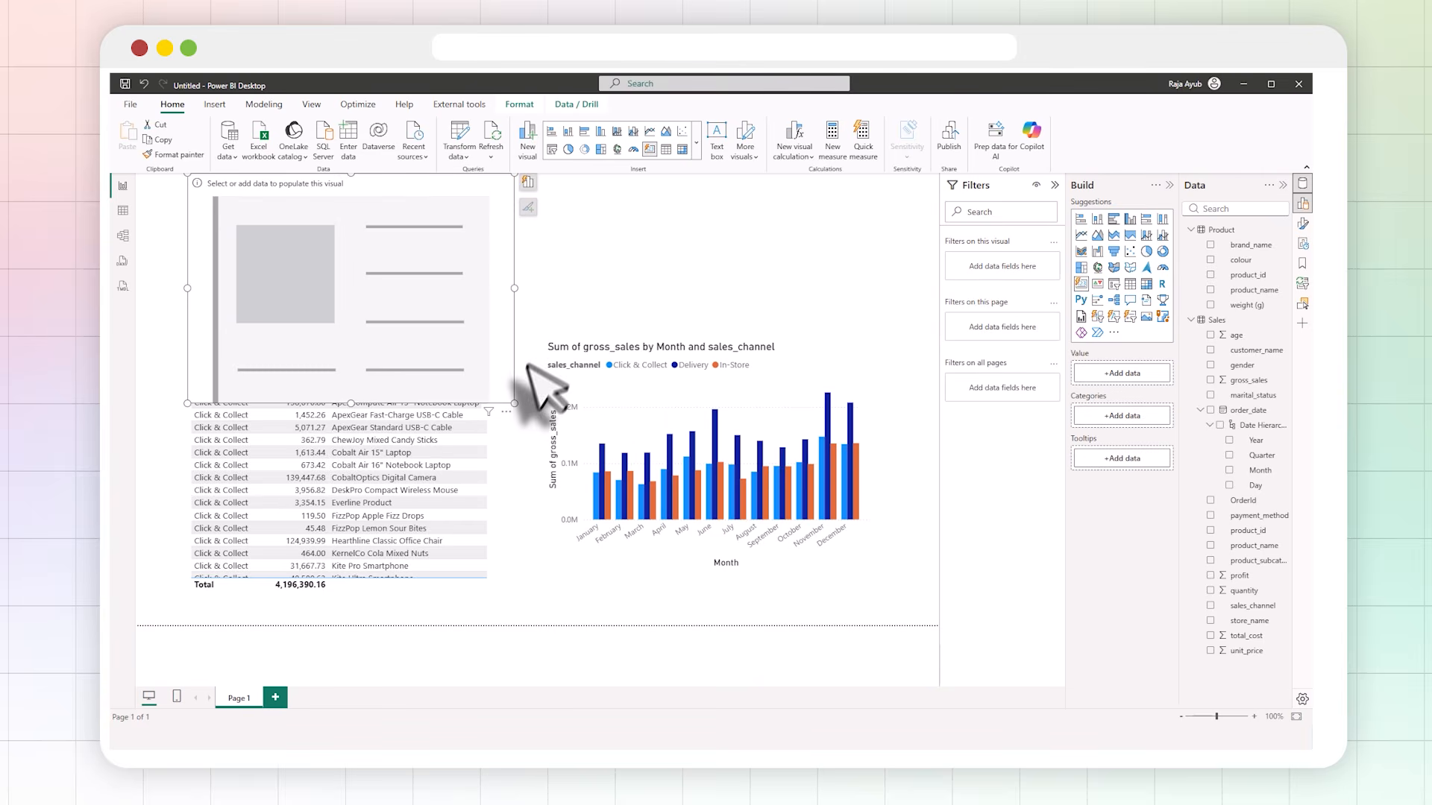
pyautogui.moveTo(495, 394); pyautogui.dragTo(349, 296)
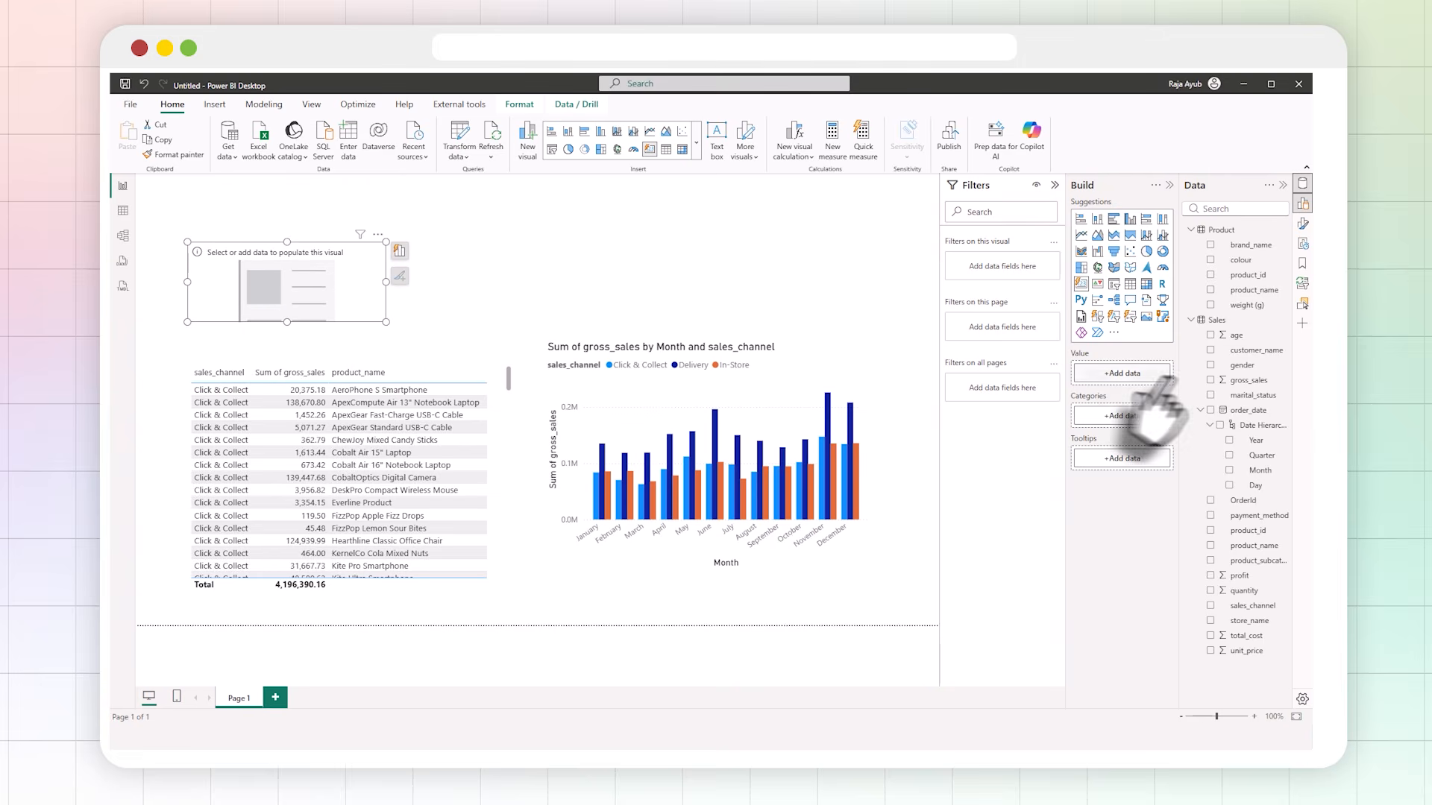
pyautogui.moveTo(1248, 381); pyautogui.dragTo(1122, 373)
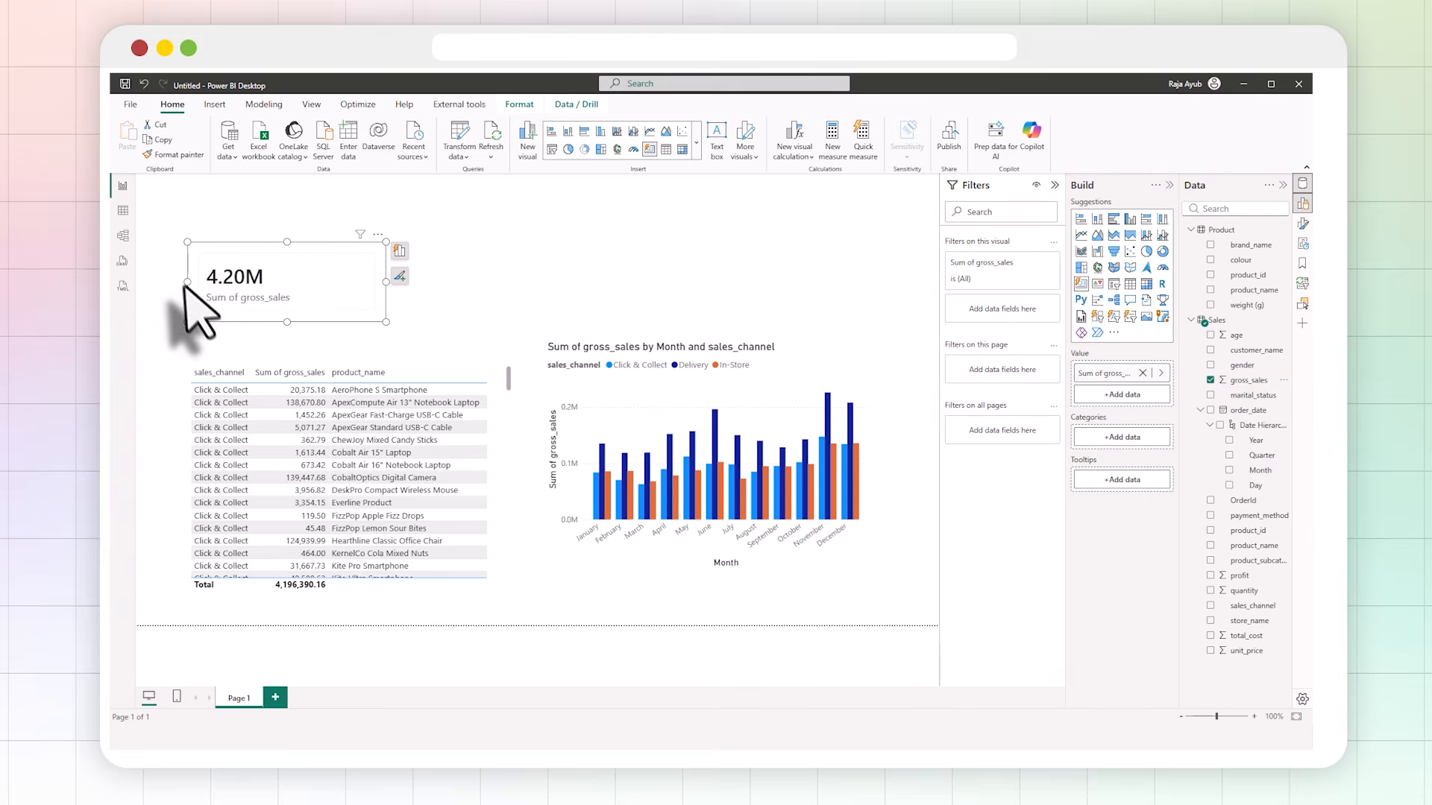
pyautogui.click(478, 313)
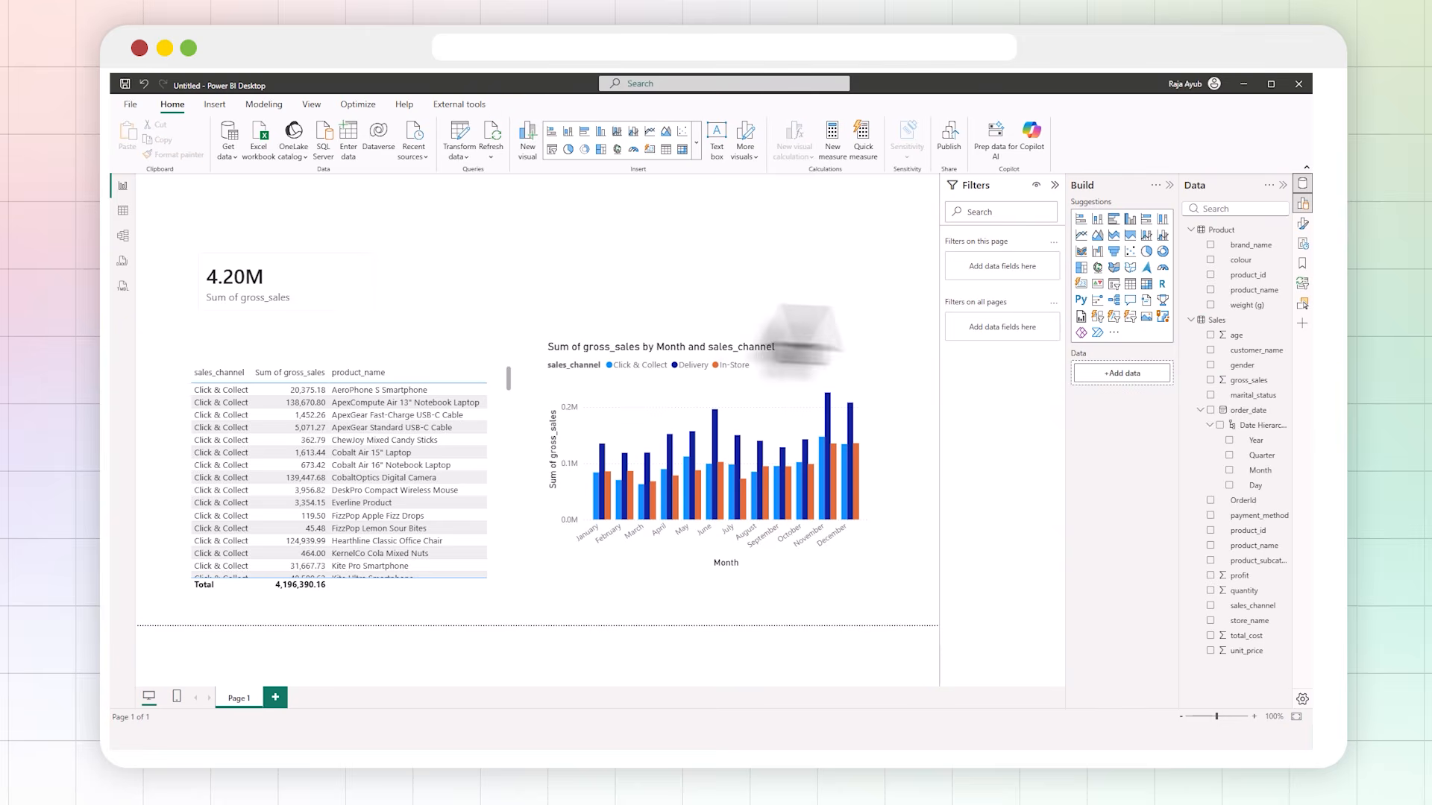
# - Add a second card visual showing total_cost and align it beside the gross_sales card
pyautogui.click(1080, 285)
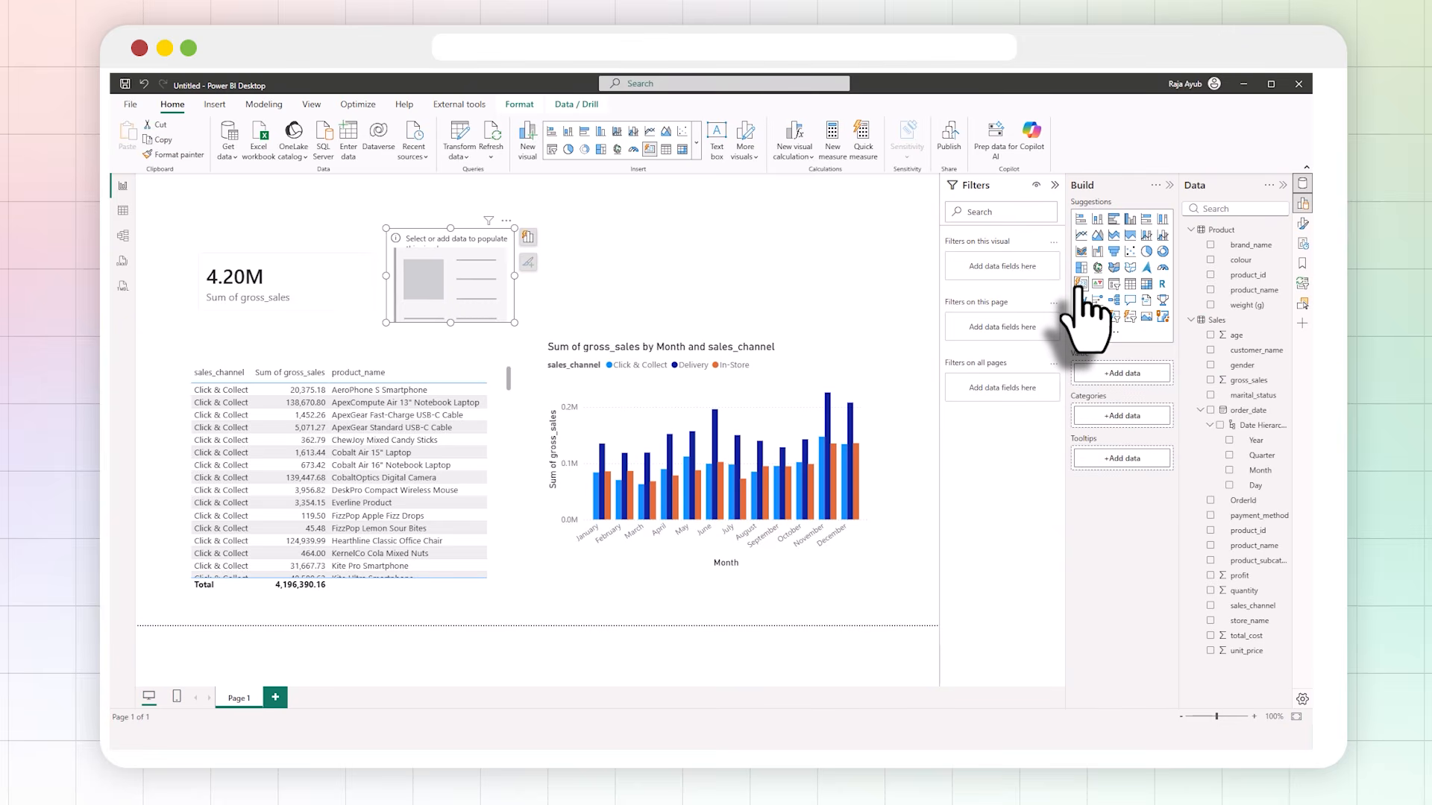
pyautogui.click(1218, 641)
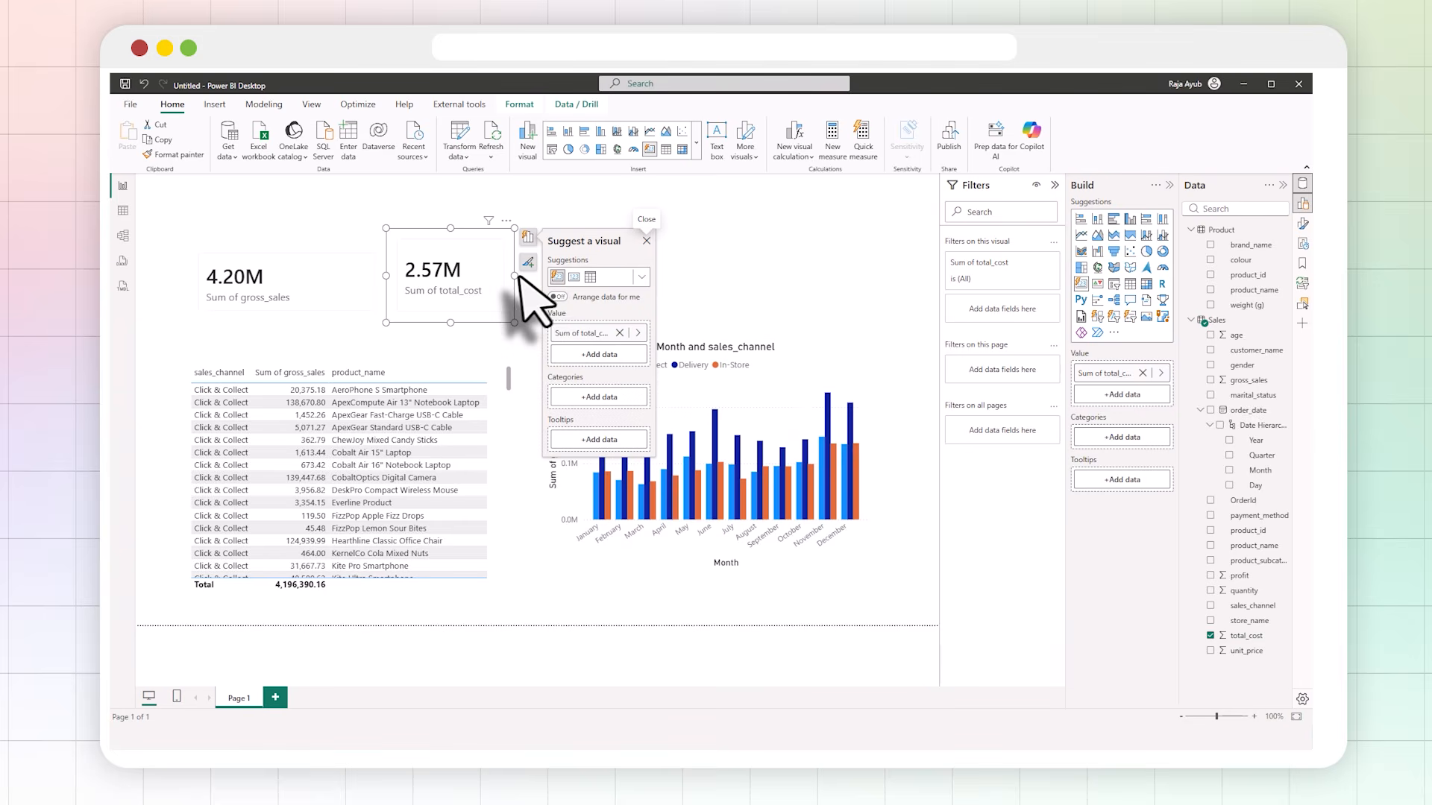
pyautogui.moveTo(514, 276)
pyautogui.mouseDown()
pyautogui.moveTo(559, 276)
pyautogui.moveTo(508, 282)
pyautogui.mouseUp()
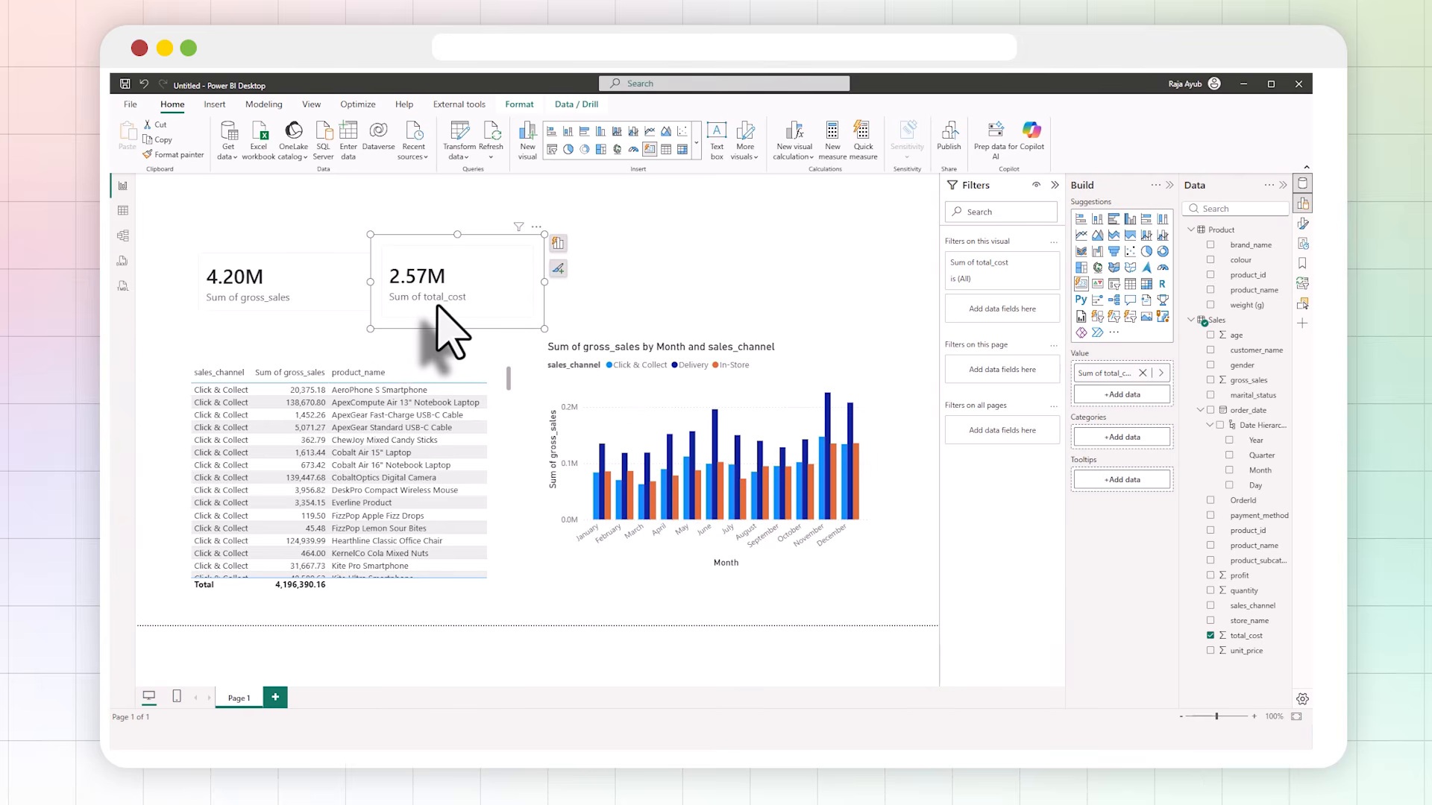
pyautogui.click(569, 298)
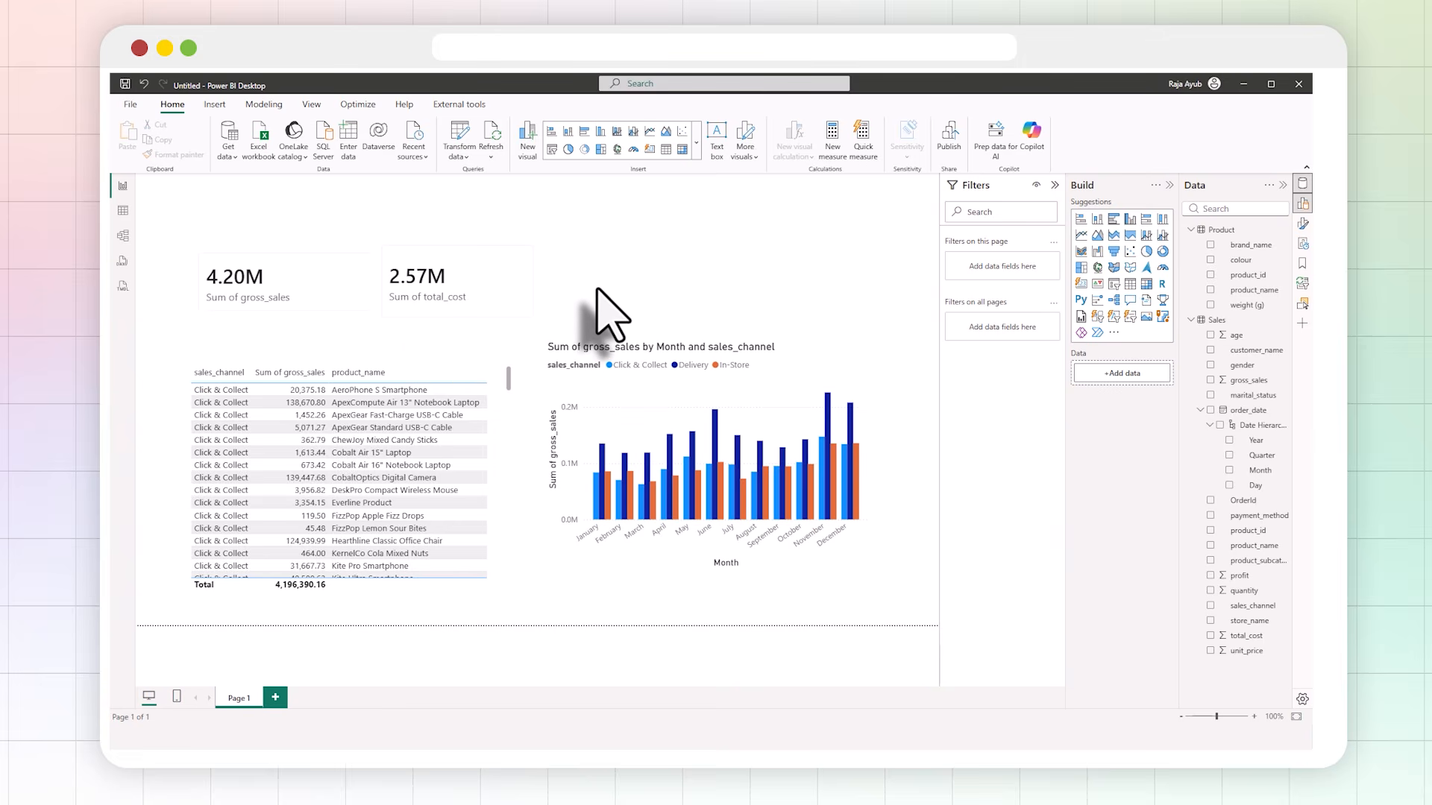
# - Create the measure Net Sales = SUM(Sales[gross_sales]) - SUM(Sales[total_cost])
pyautogui.click(830, 163)
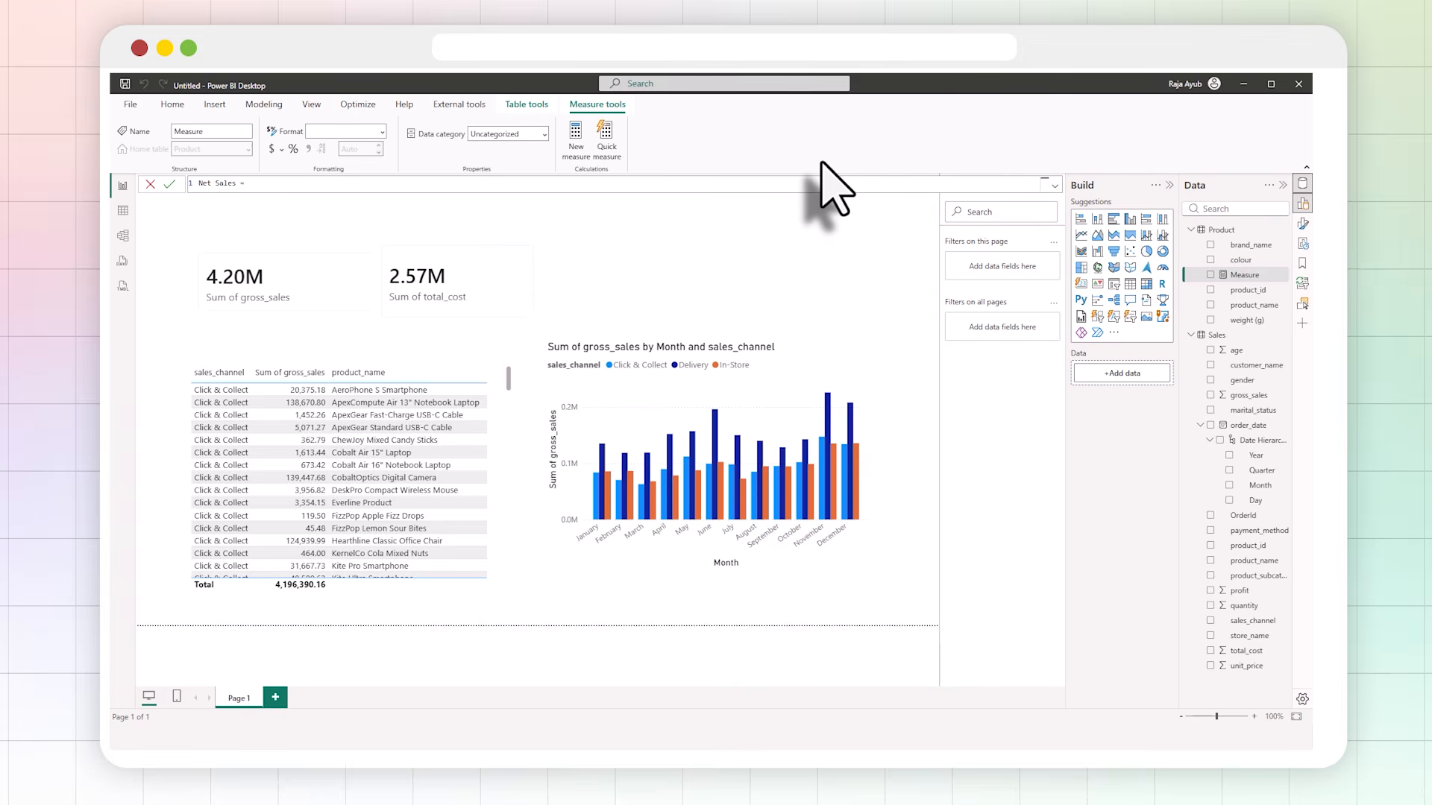
pyautogui.write('SUM(')
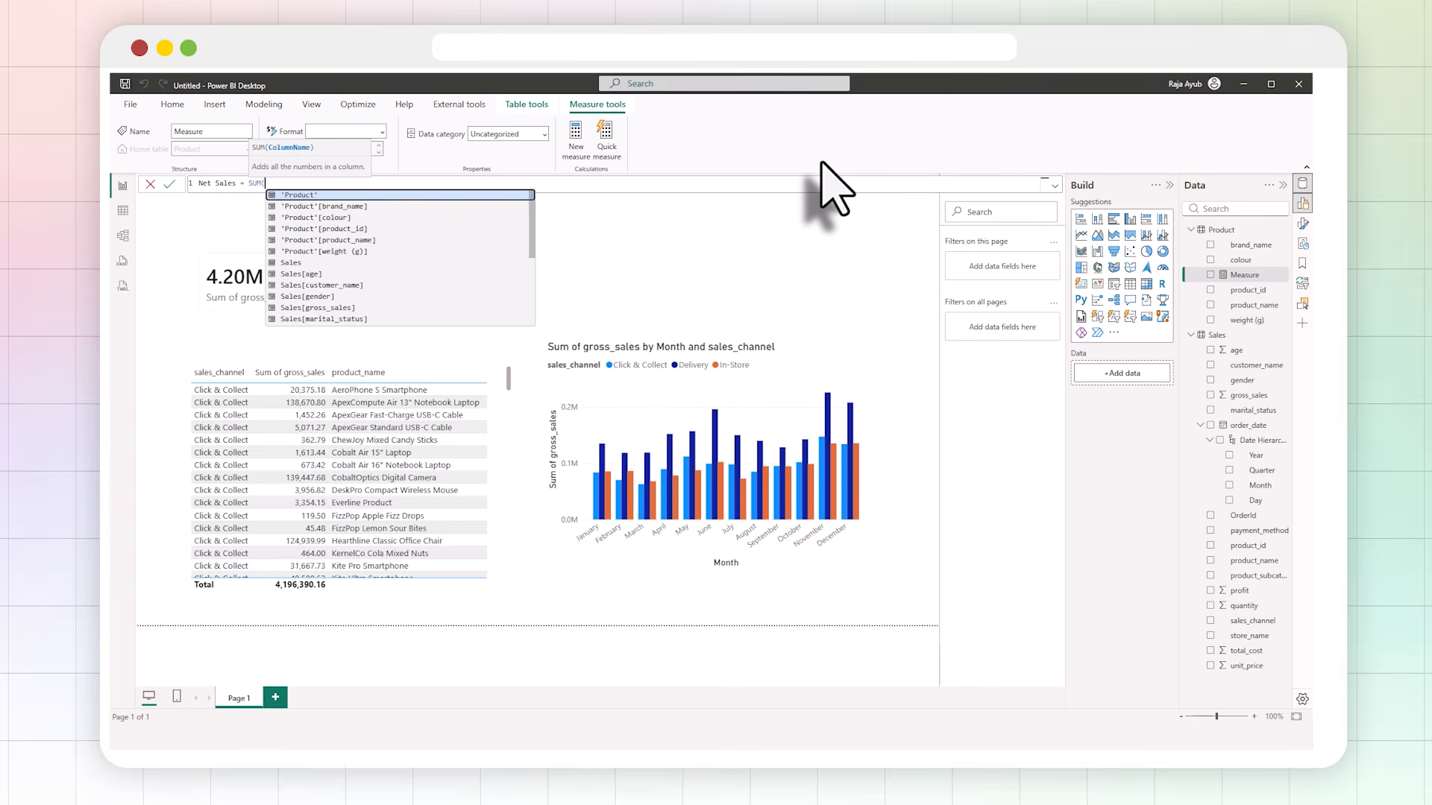
pyautogui.write('G')
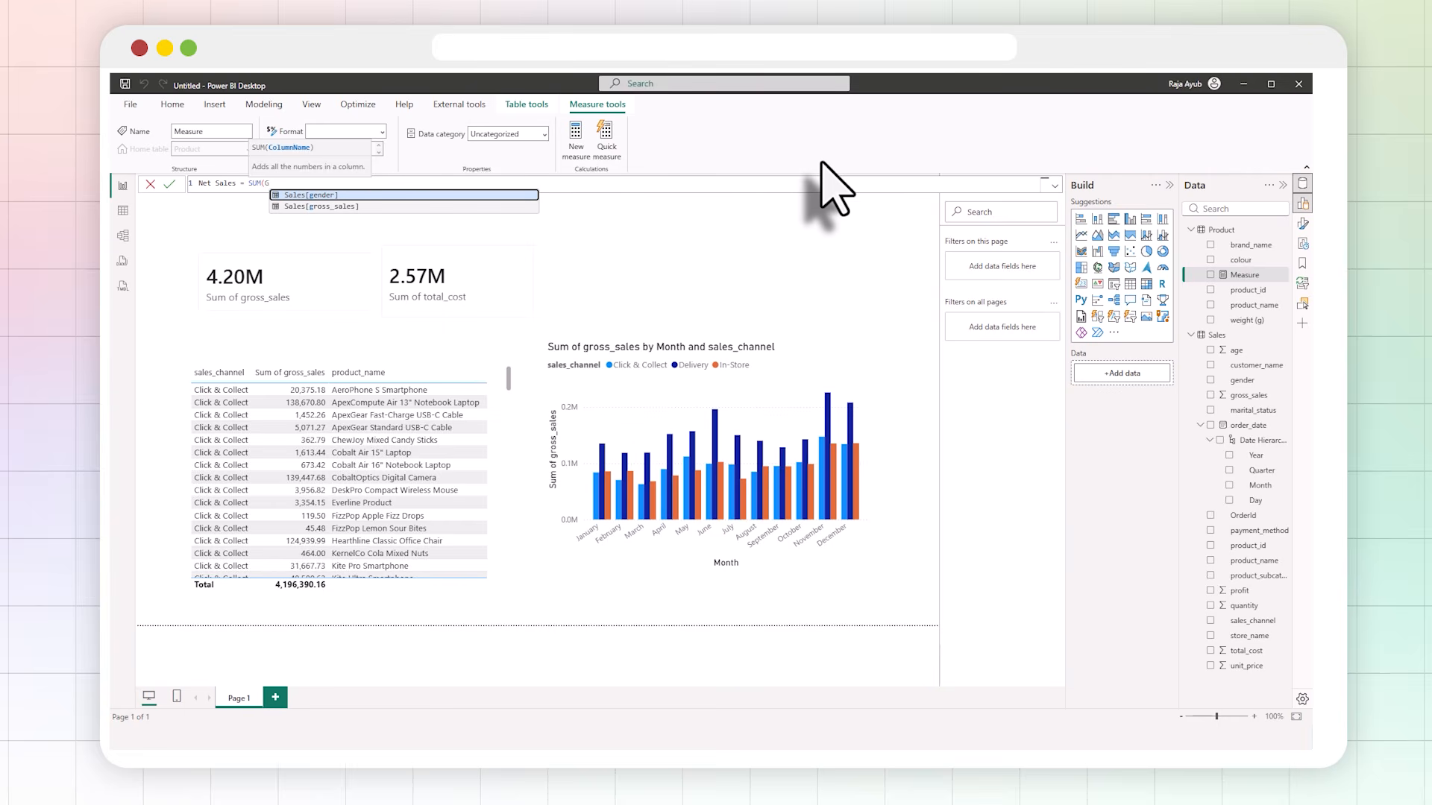
pyautogui.write('r')
pyautogui.press('Tab')
pyautogui.write(') - SUM(Tot')
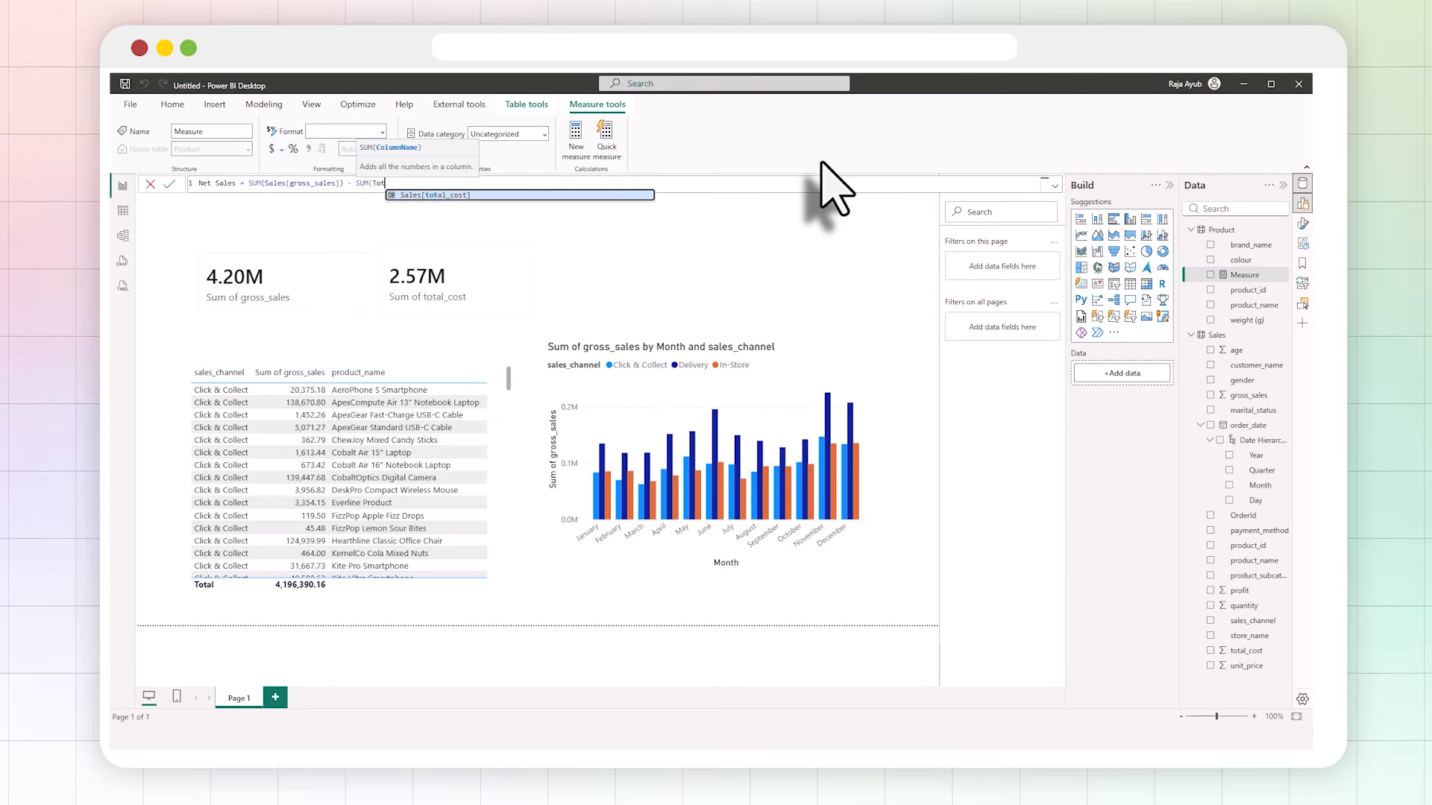
pyautogui.press('Tab')
pyautogui.write(')')
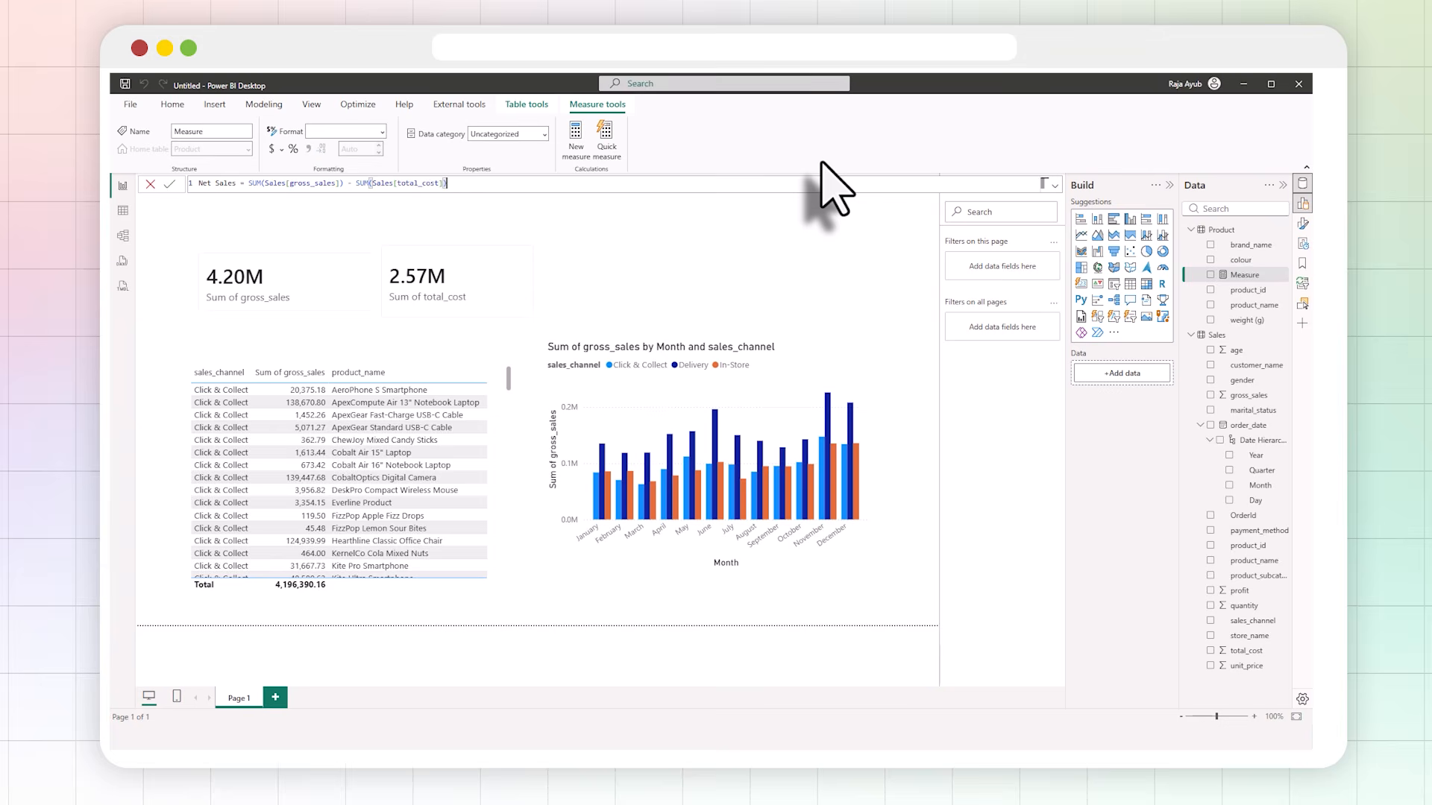
pyautogui.press('Return')
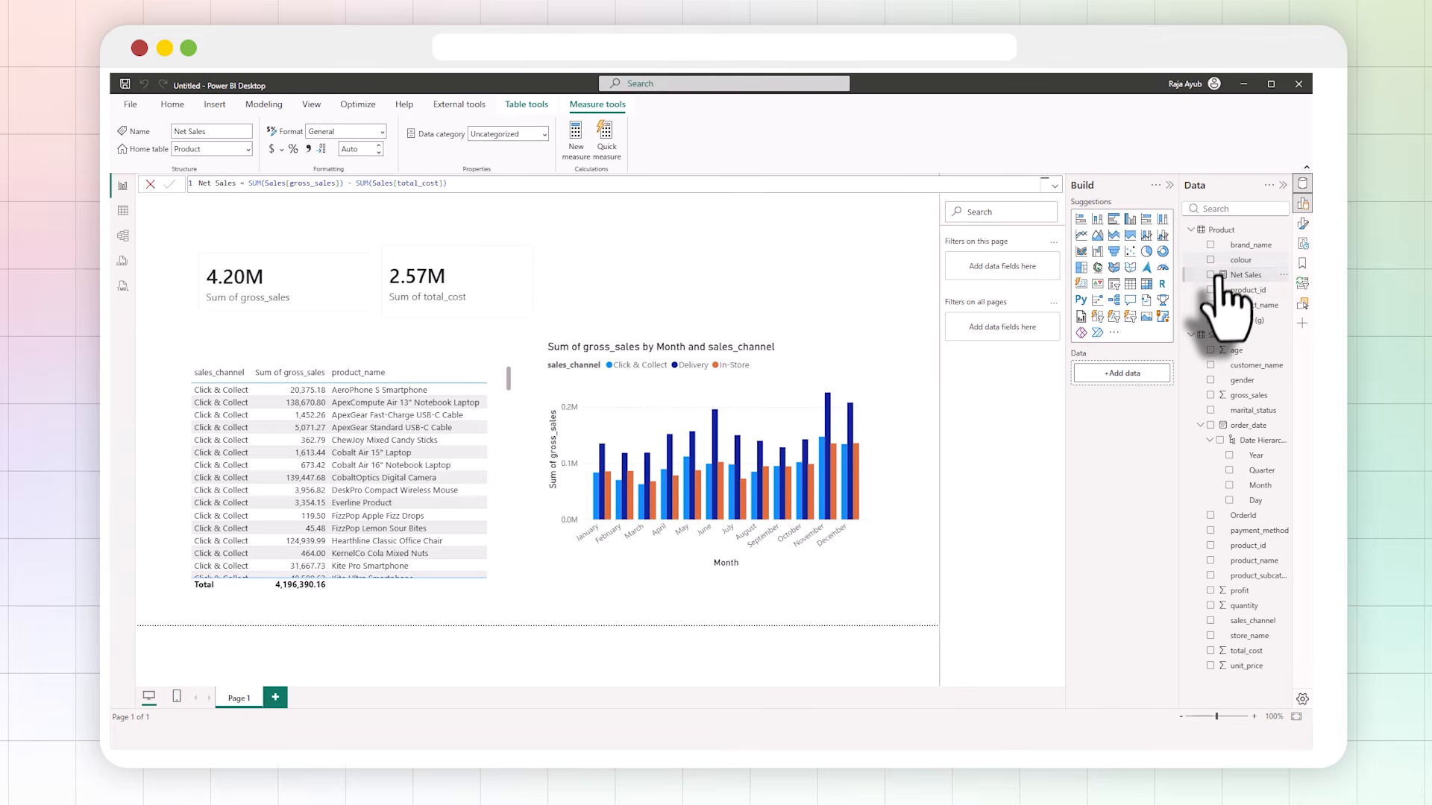
# - Add a third card visual showing the Net Sales measure and shrink it to fit above the chart, beside the total_cost card
pyautogui.click(804, 284)
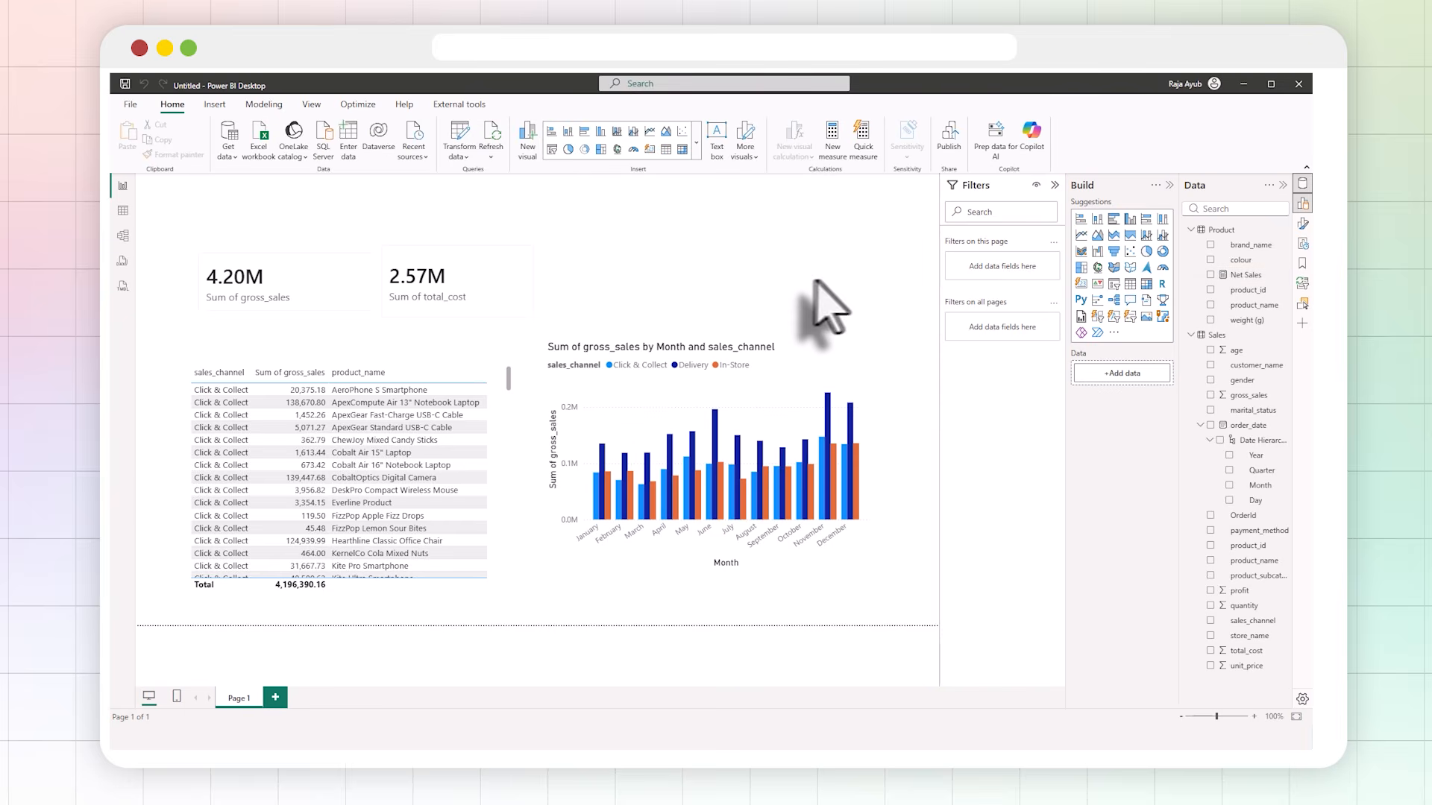
pyautogui.click(1080, 283)
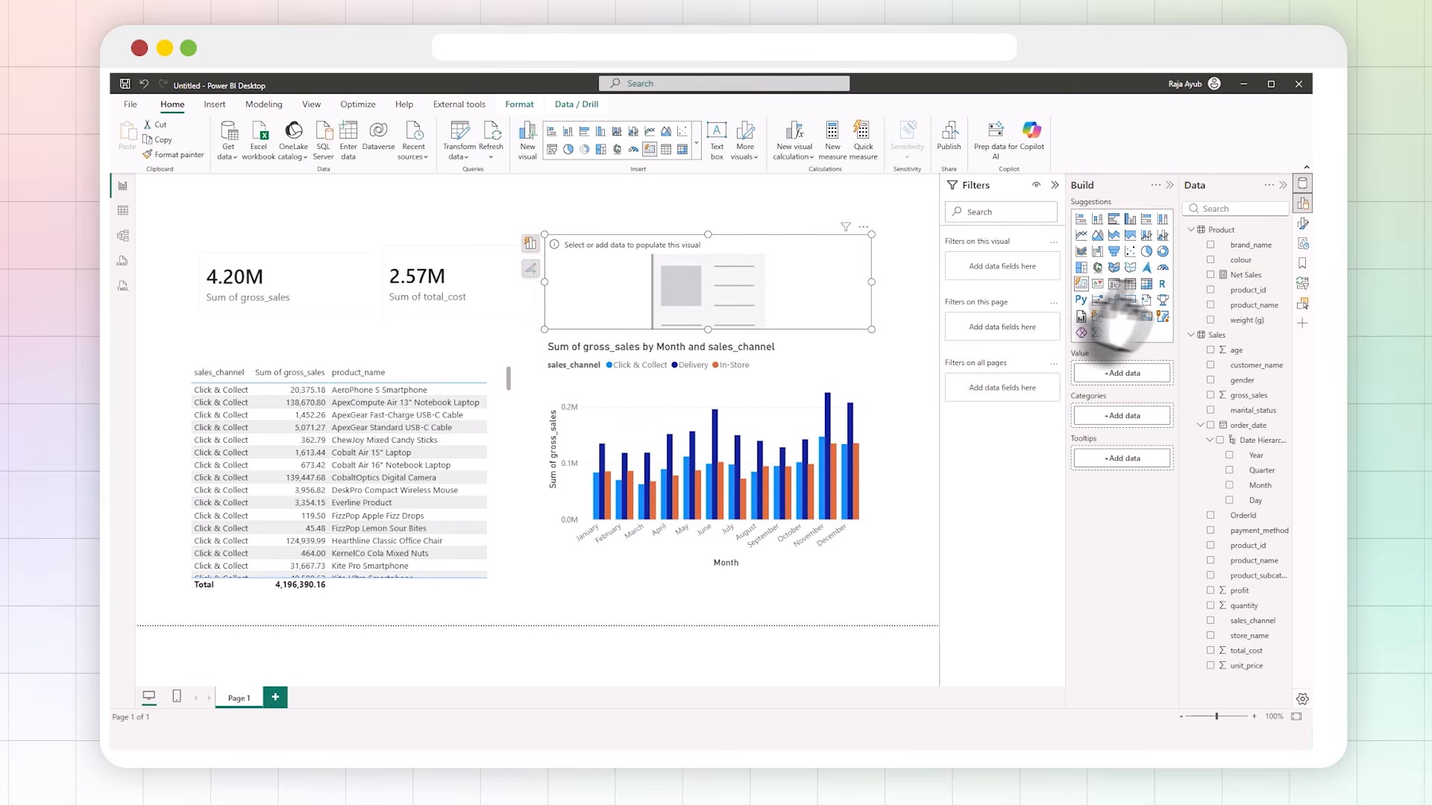
pyautogui.moveTo(1242, 275); pyautogui.dragTo(1130, 377)
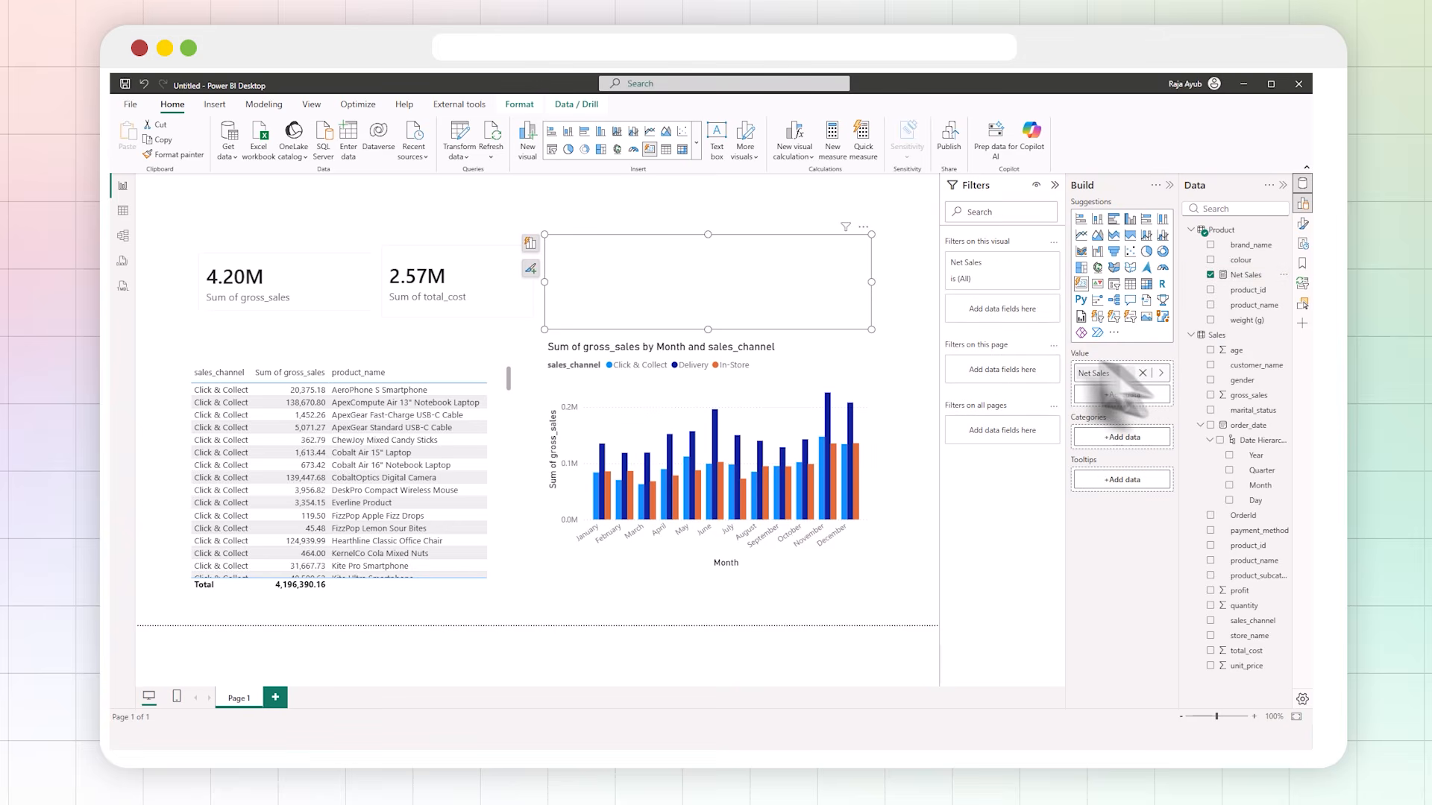
pyautogui.moveTo(823, 323); pyautogui.dragTo(806, 329)
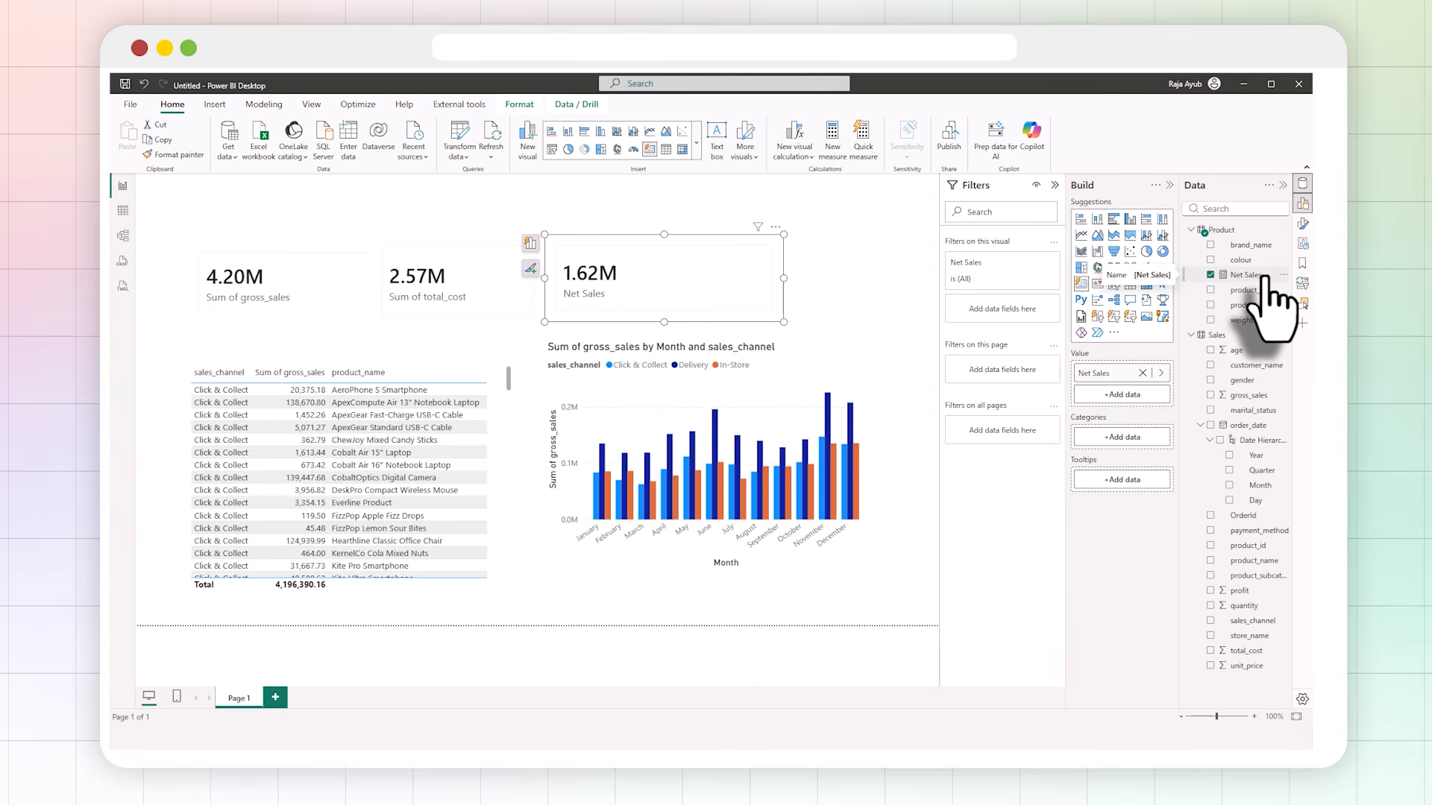
pyautogui.click(858, 285)
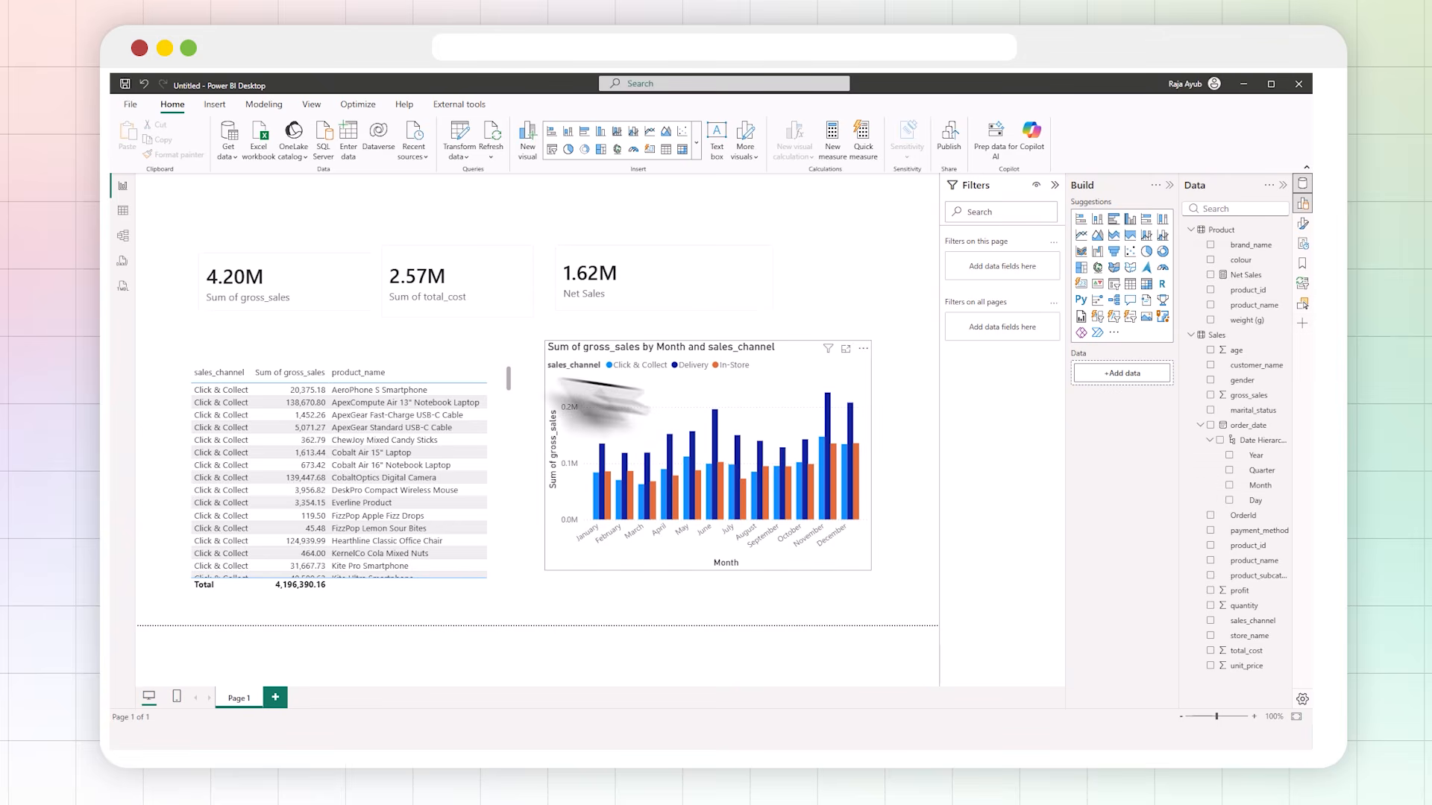
# - Look through the data rows of the Product and Sales tables in the table view, and return to the report page
pyautogui.click(123, 212)
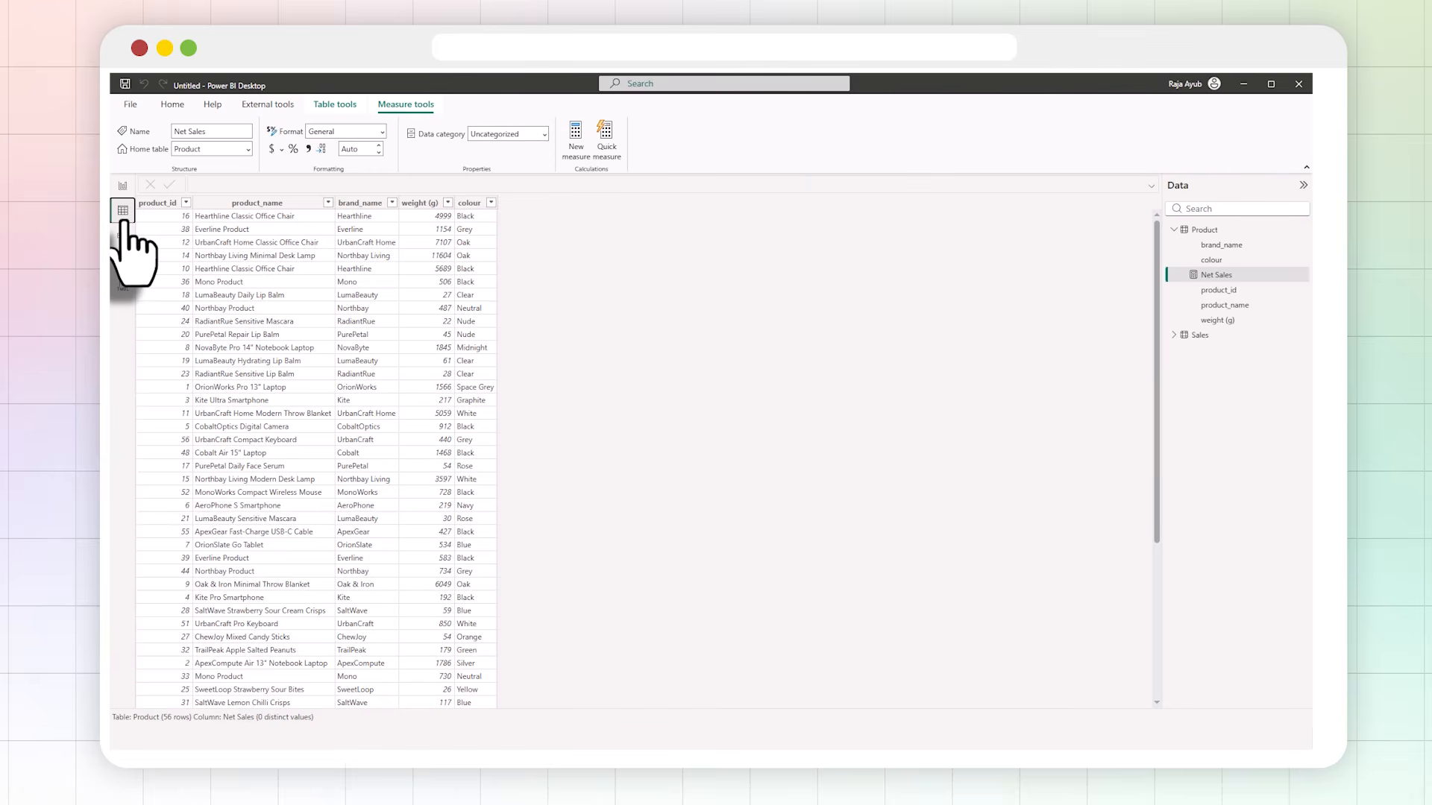
pyautogui.click(1193, 230)
pyautogui.click(1199, 335)
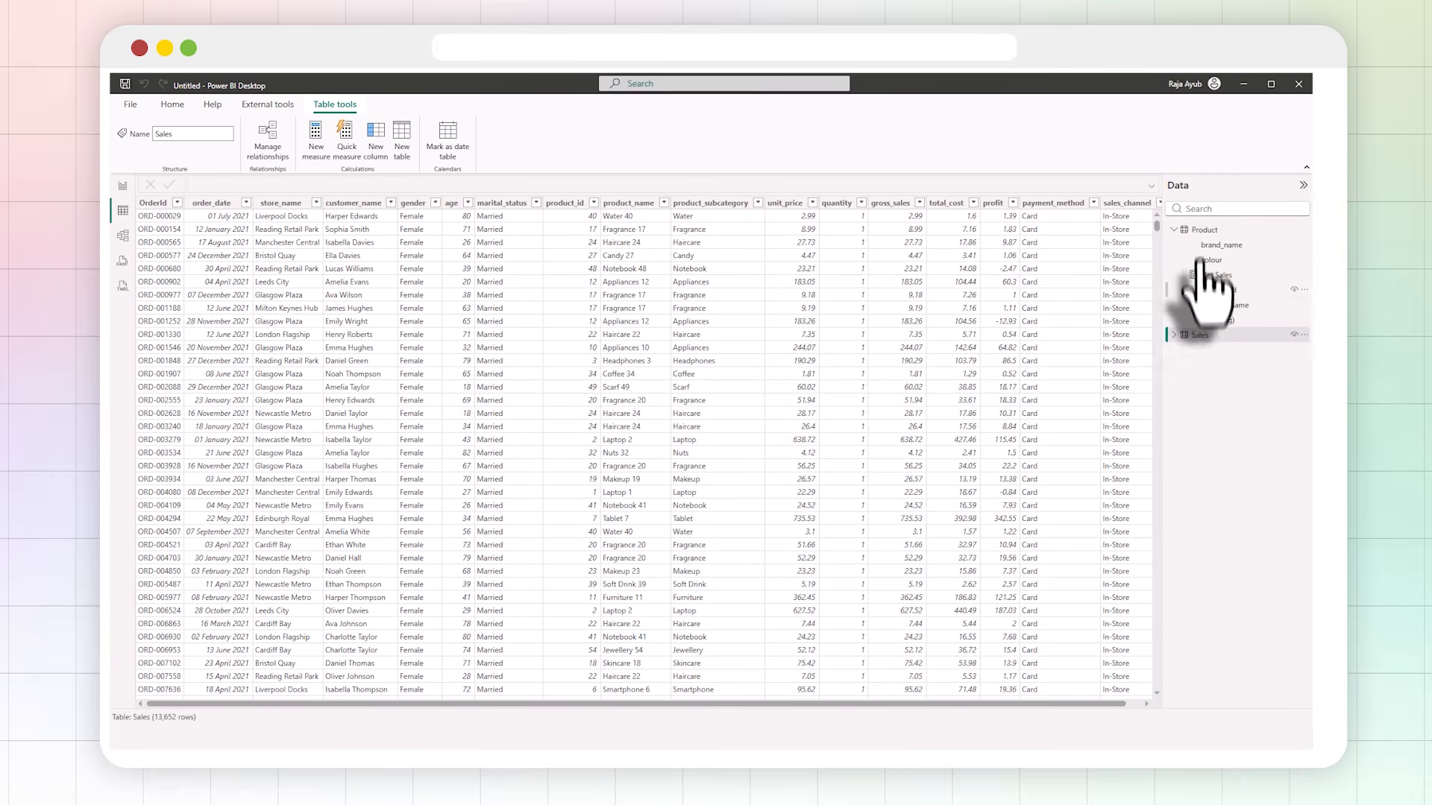
pyautogui.click(1198, 231)
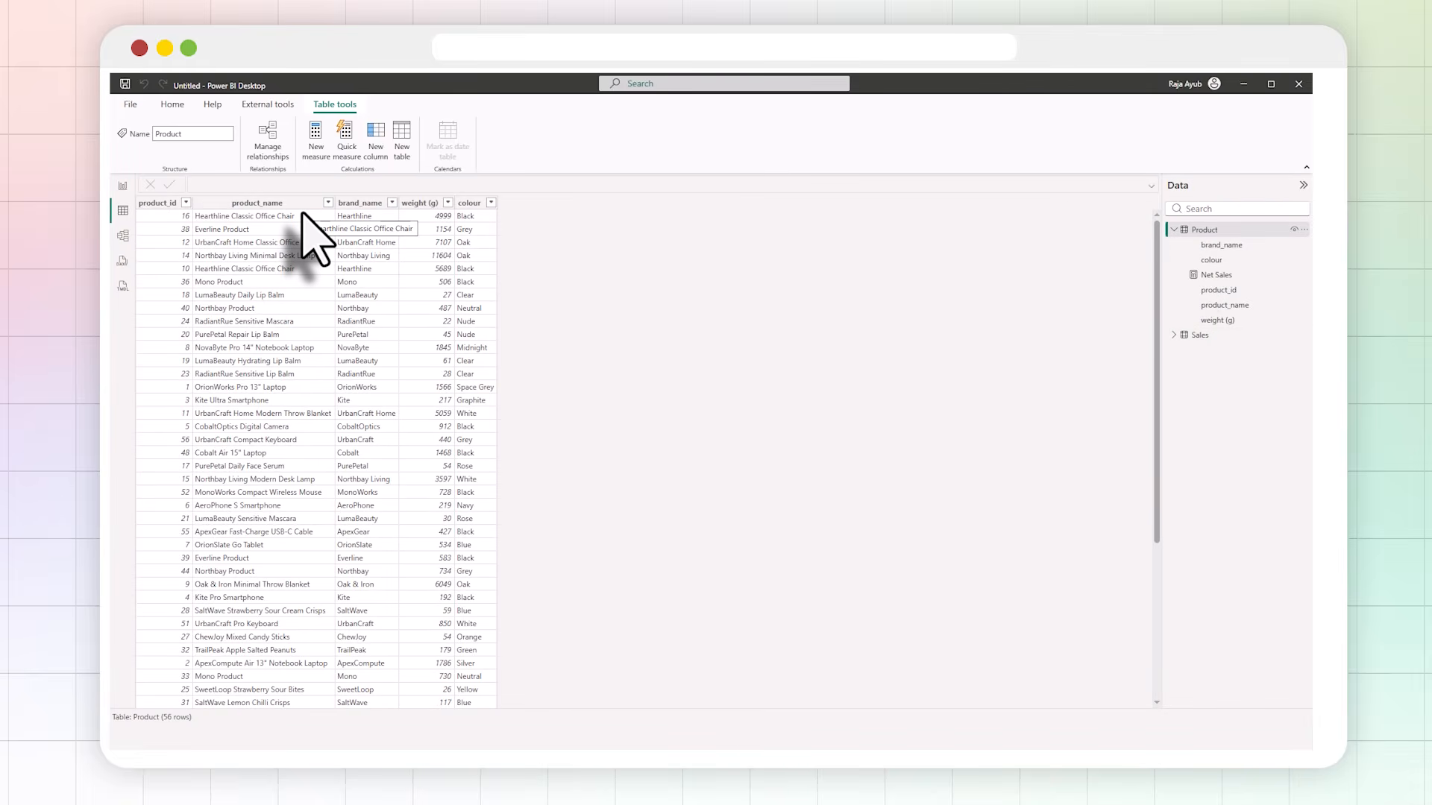
pyautogui.click(123, 186)
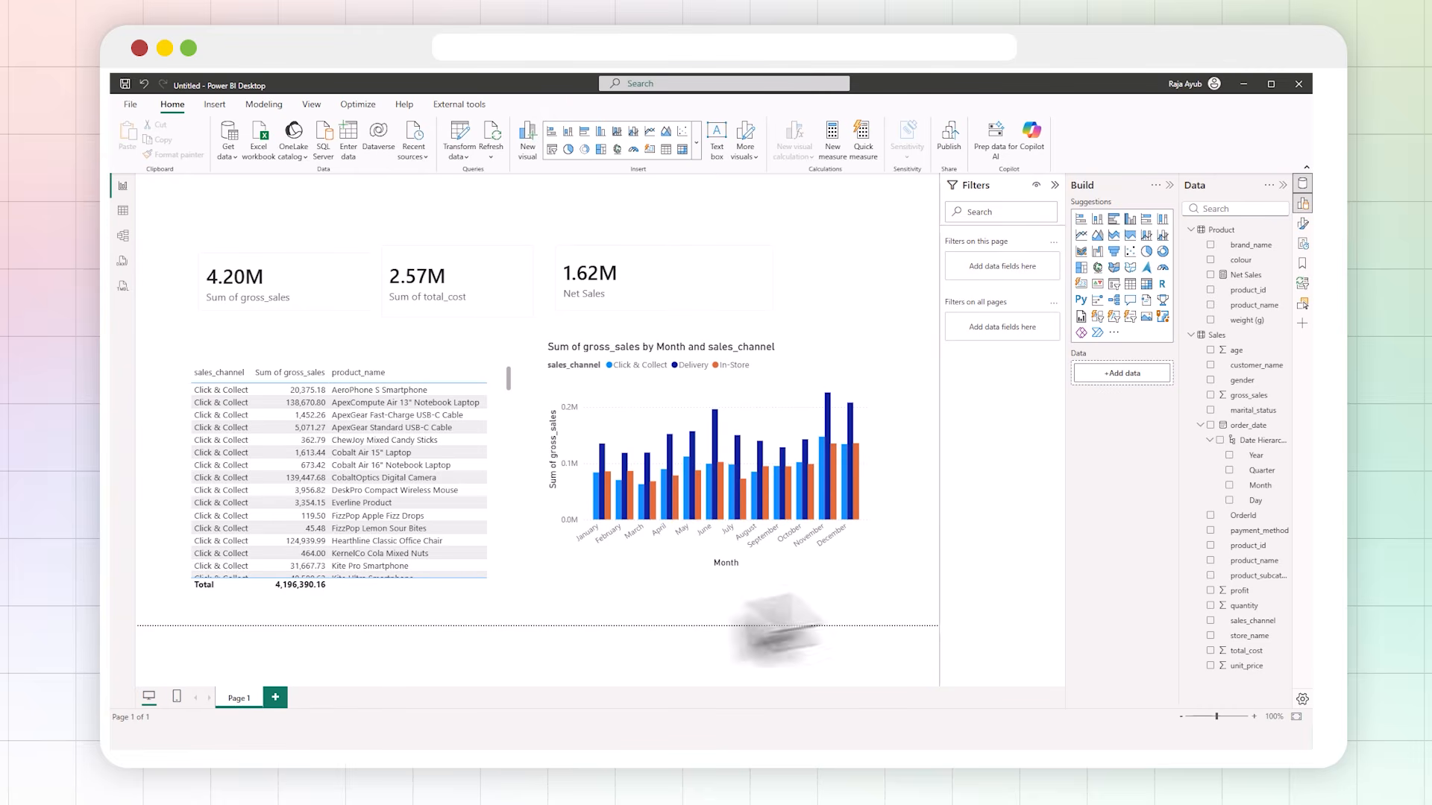